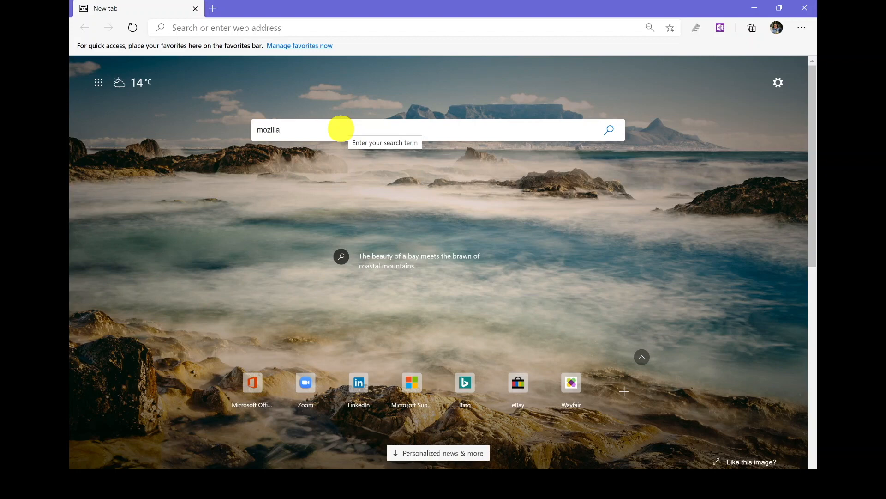
Search the web for "mozilla firefox download" and open Mozilla's official Firefox download page
{"action": "left_click", "coordinate": [350, 131]}
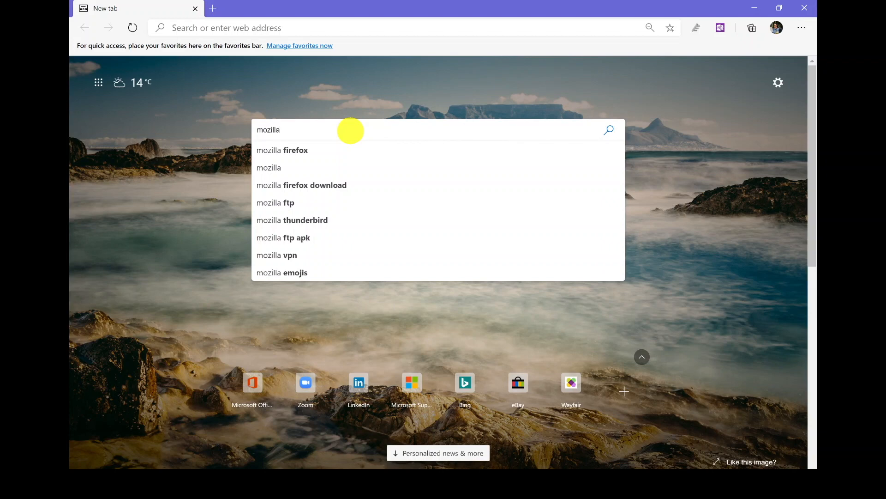
{"action": "left_click", "coordinate": [347, 187]}
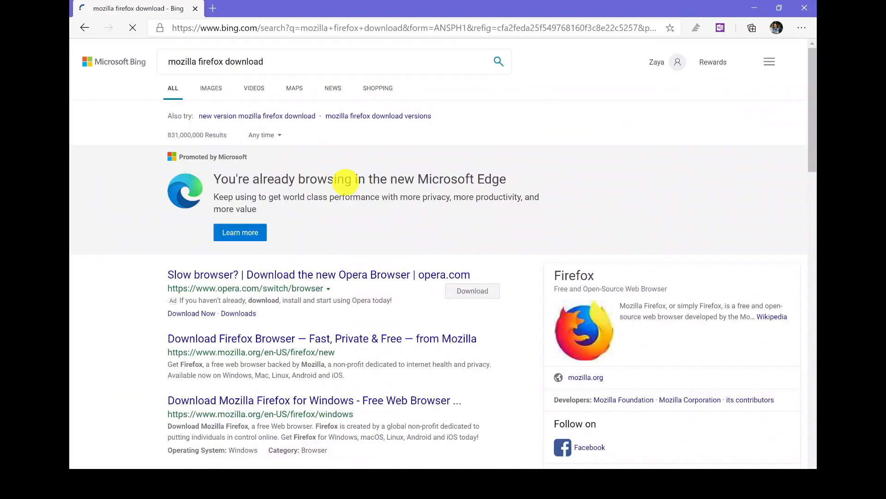
{"action": "scroll", "coordinate": [434, 309], "scroll_direction": "down", "scroll_amount": 1}
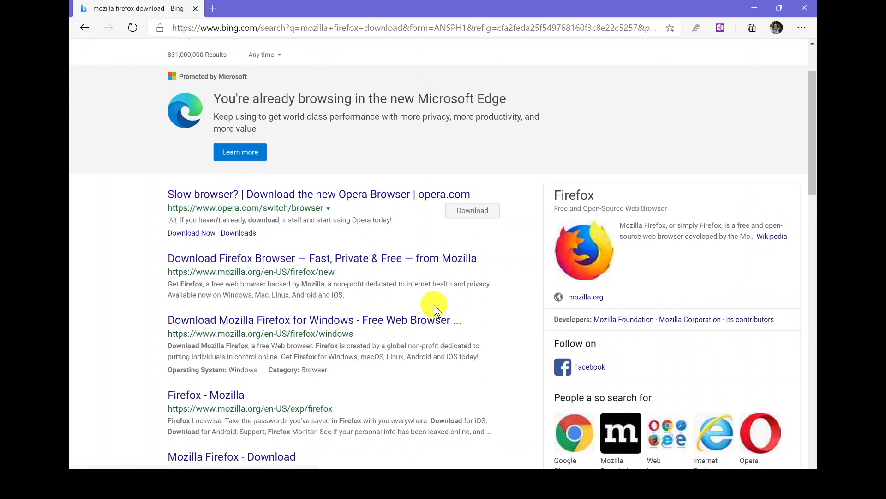
{"action": "scroll", "coordinate": [434, 309], "scroll_direction": "down", "scroll_amount": 2}
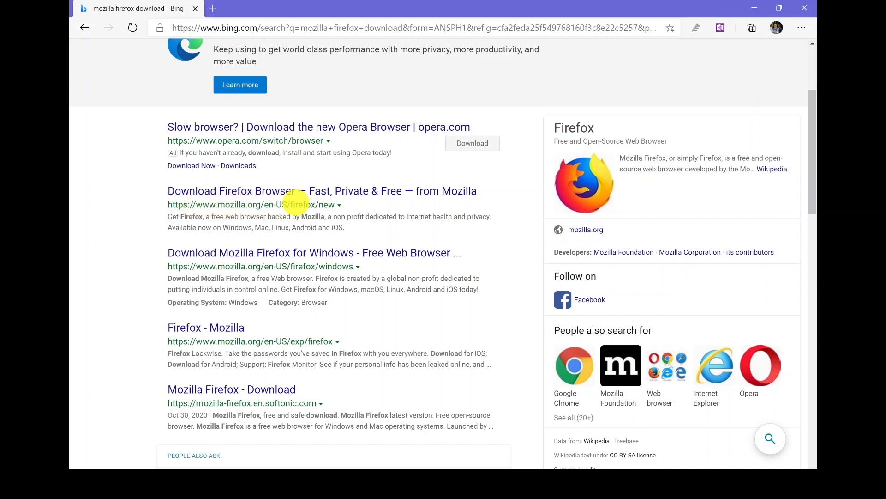
{"action": "left_click", "coordinate": [266, 195]}
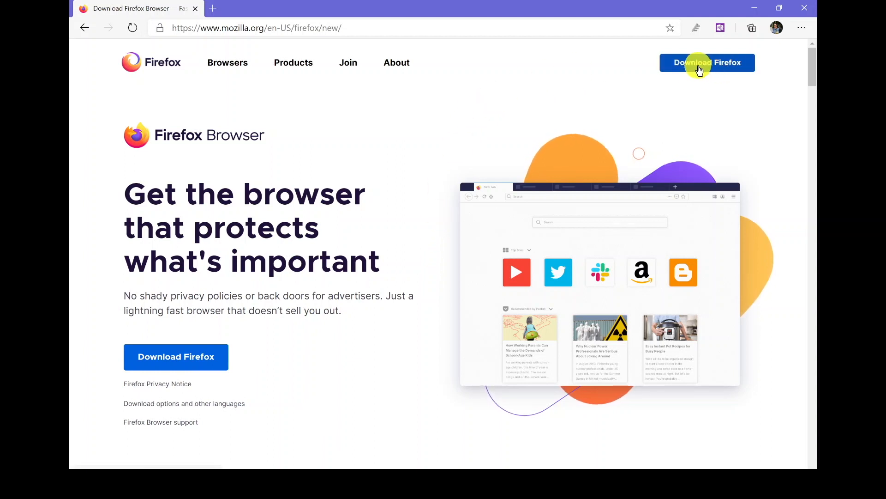
Download the Firefox installer from the Mozilla page and launch the downloaded Firefox Installer.exe
{"action": "left_click", "coordinate": [177, 357]}
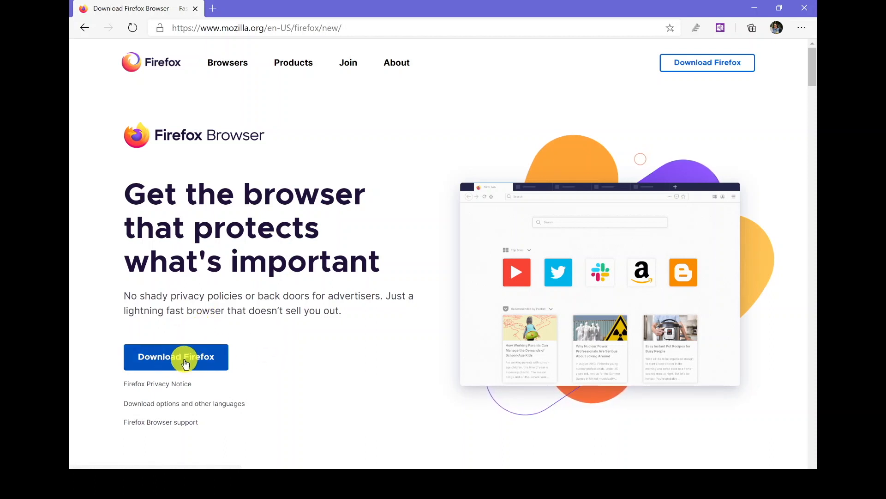
{"action": "left_click", "coordinate": [184, 360]}
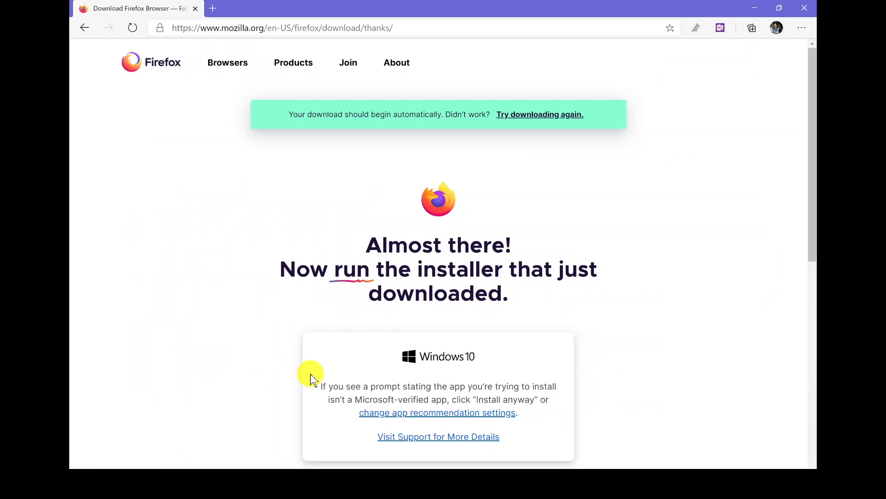
{"action": "scroll", "coordinate": [311, 374], "scroll_direction": "down", "scroll_amount": 1}
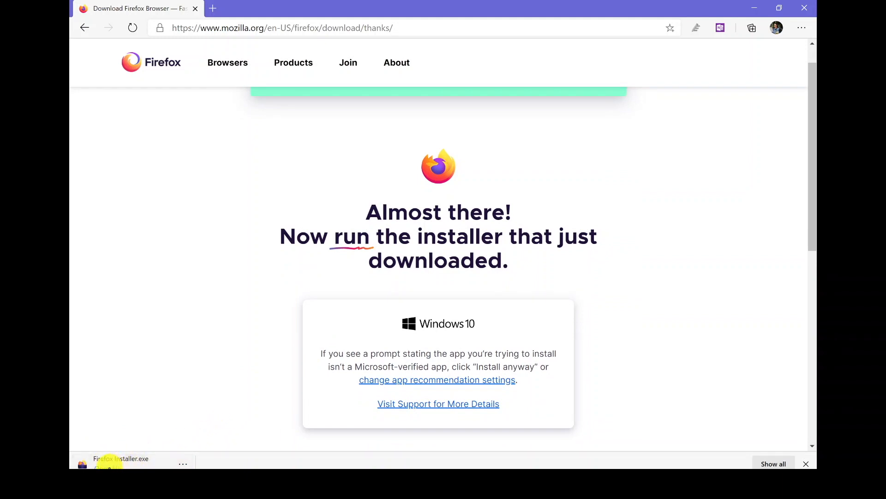
{"action": "left_click", "coordinate": [107, 461]}
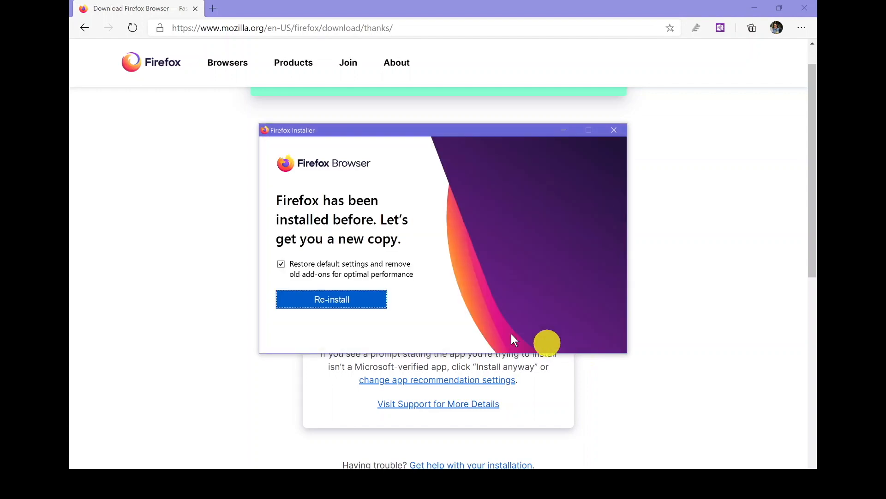
Re-install Firefox with default settings restored and old add-ons removed, and finish the Import Wizard
{"action": "left_click", "coordinate": [341, 301]}
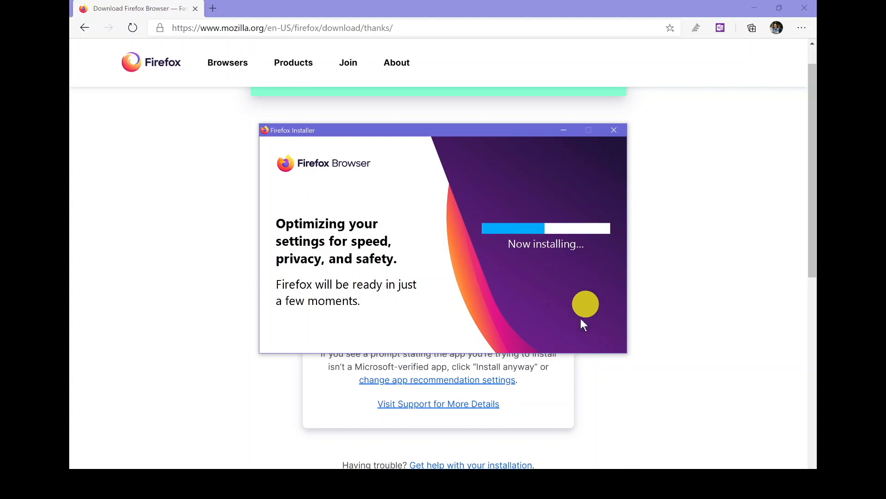
{"action": "left_click", "coordinate": [563, 483]}
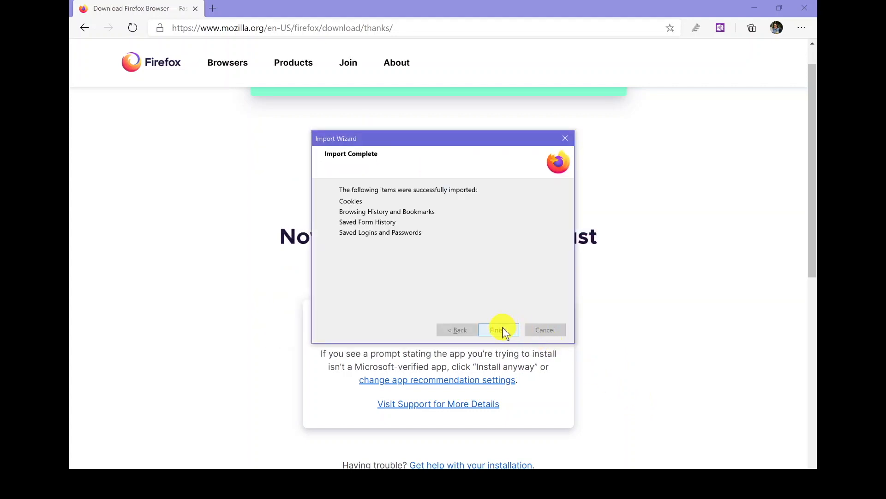
{"action": "left_click", "coordinate": [502, 329]}
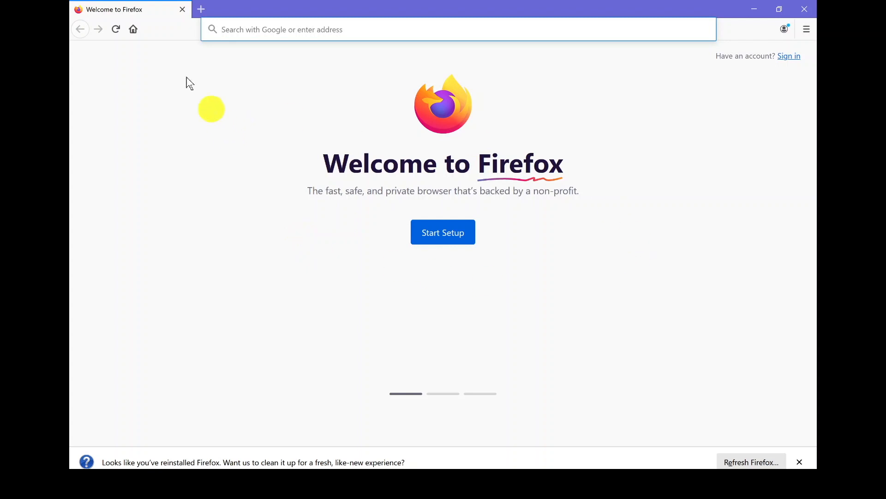
Go to the Firefox home page and open the browser's General options from its new tab customization
{"action": "left_click", "coordinate": [133, 30]}
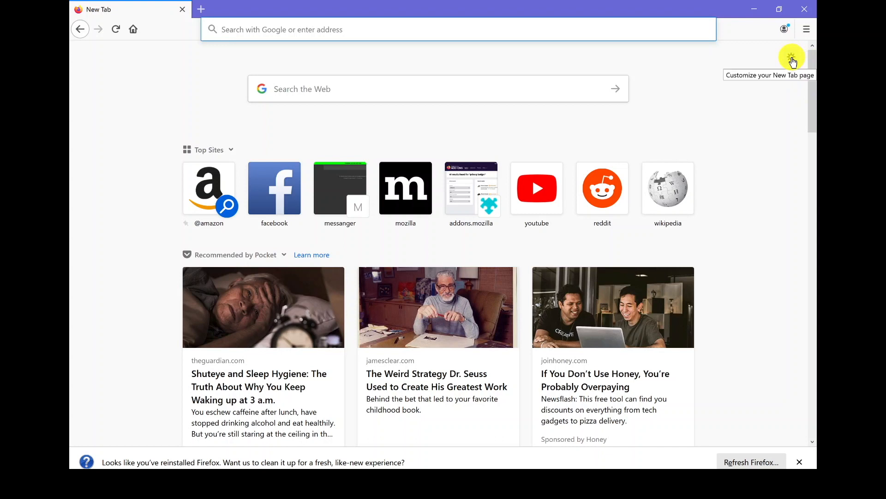
{"action": "left_click", "coordinate": [792, 59]}
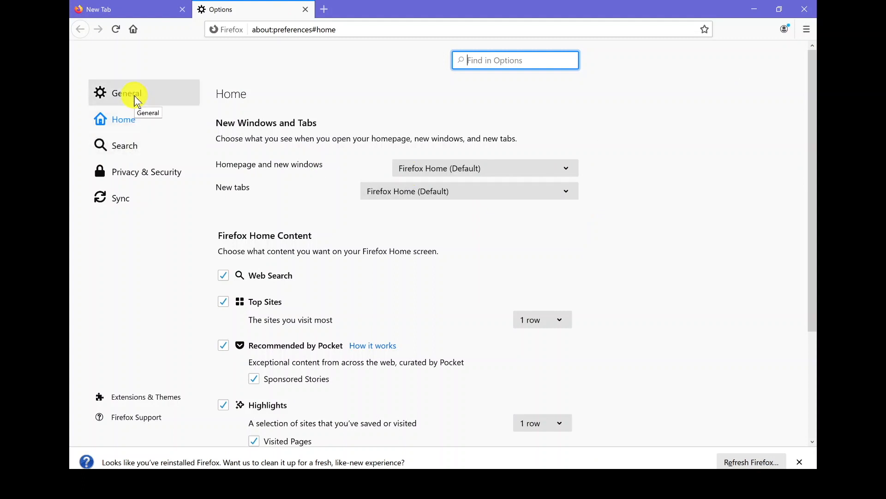
{"action": "left_click", "coordinate": [137, 100]}
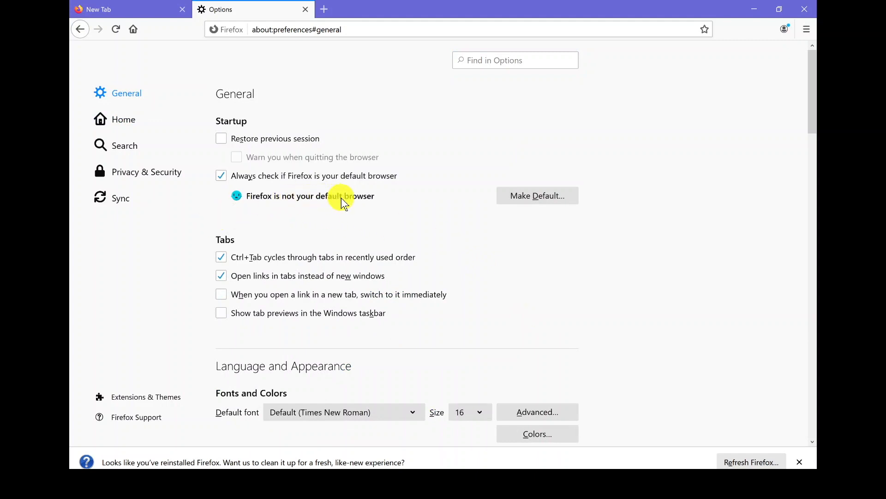
Make Firefox the default web browser in the Windows default apps and close that settings window
{"action": "left_click", "coordinate": [524, 203]}
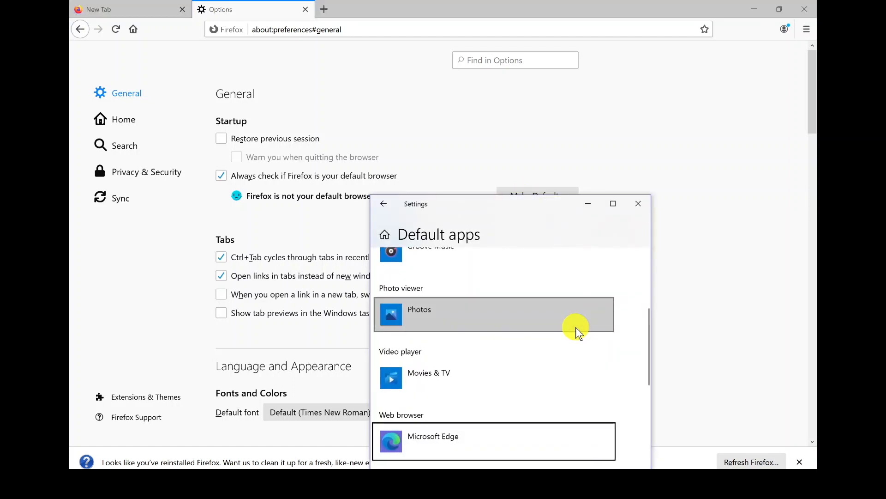
{"action": "scroll", "coordinate": [524, 442], "scroll_direction": "down", "scroll_amount": 2}
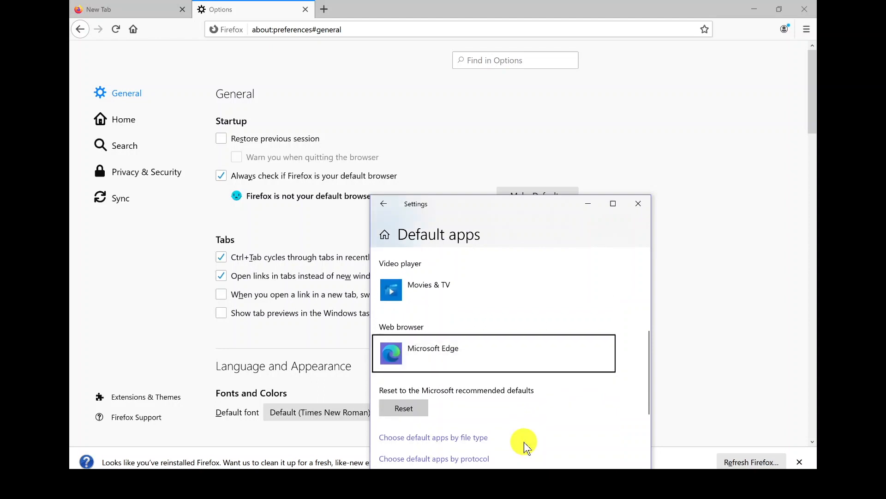
{"action": "left_click", "coordinate": [520, 355]}
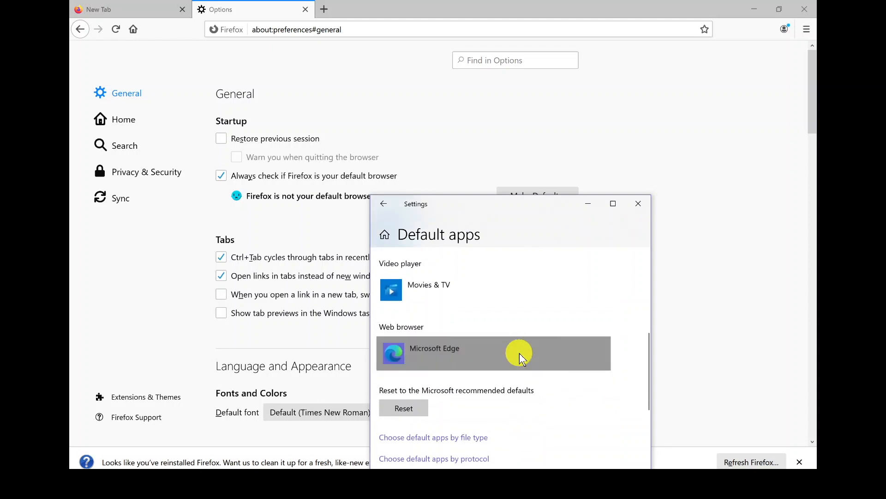
{"action": "left_click", "coordinate": [513, 281]}
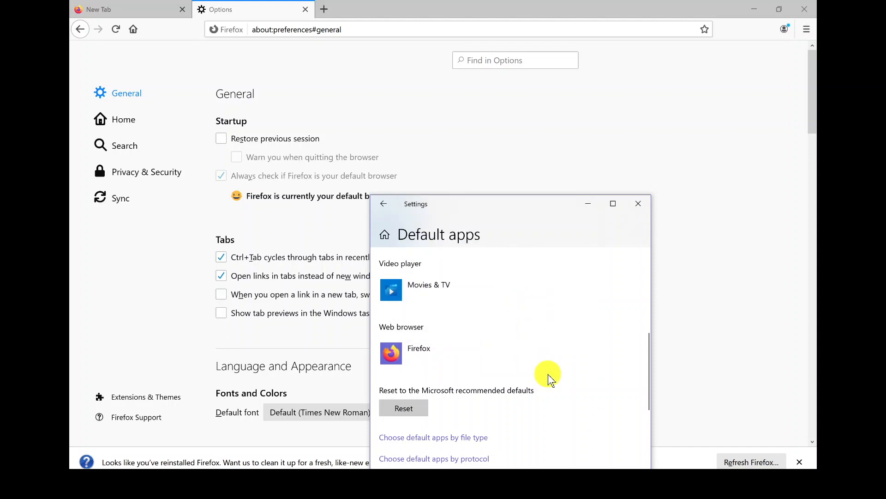
{"action": "left_click", "coordinate": [638, 205]}
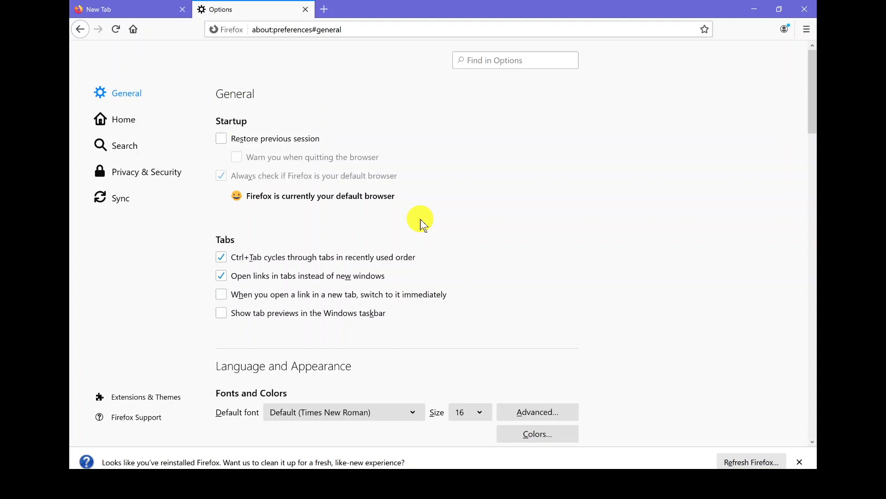
Apply the network connection settings with DNS over HTTPS enabled and Cloudflare (Default) as the provider
{"action": "scroll", "coordinate": [421, 221], "scroll_direction": "down", "scroll_amount": 20}
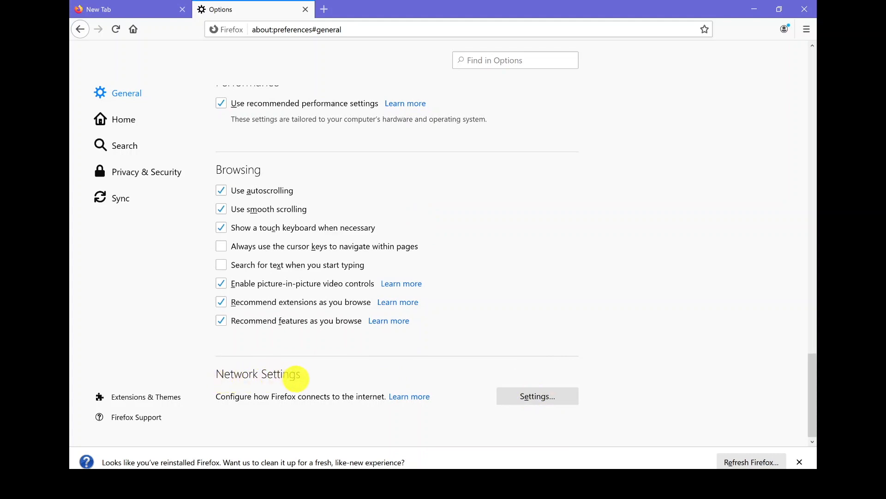
{"action": "left_click", "coordinate": [541, 405]}
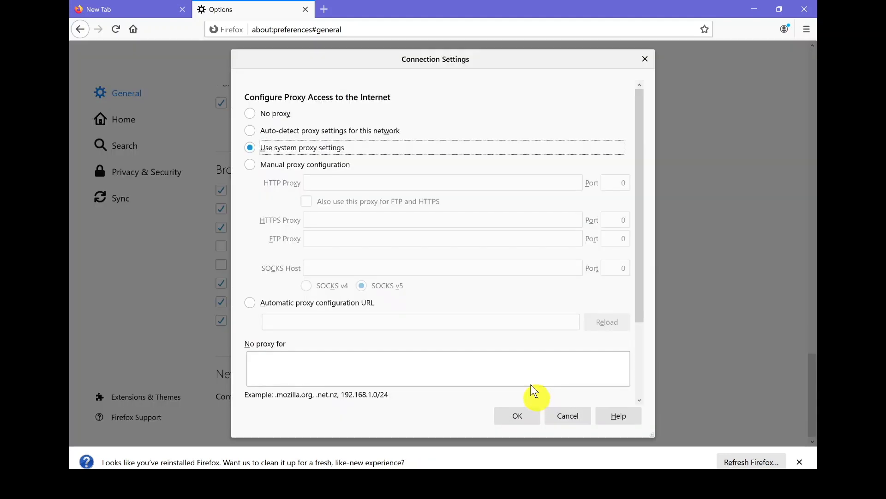
{"action": "scroll", "coordinate": [540, 313], "scroll_direction": "down", "scroll_amount": 3}
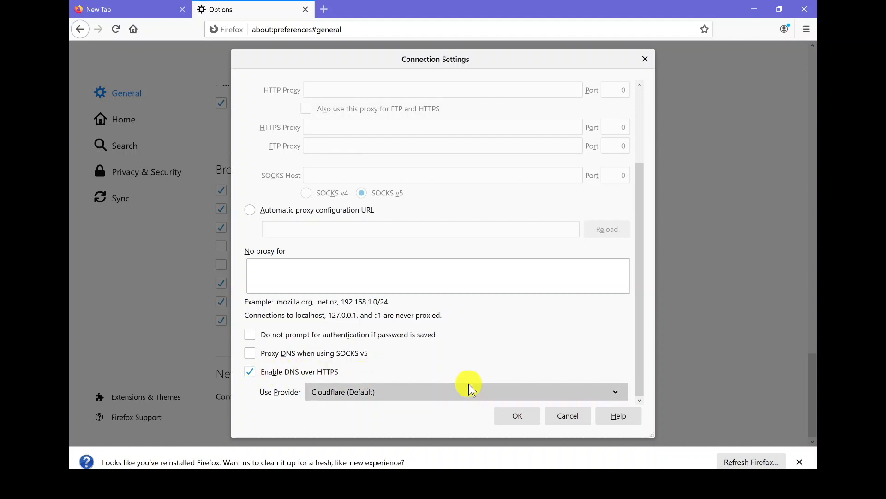
{"action": "left_click", "coordinate": [520, 419]}
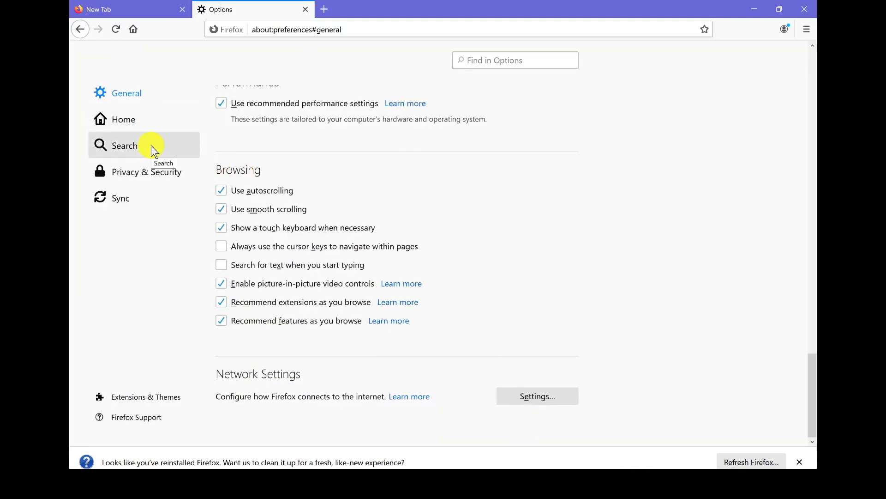
Disable Top Sites, Recommended by Pocket with its Sponsored Stories, and Highlights in the Firefox Home content, and check the new tab page
{"action": "left_click", "coordinate": [150, 128]}
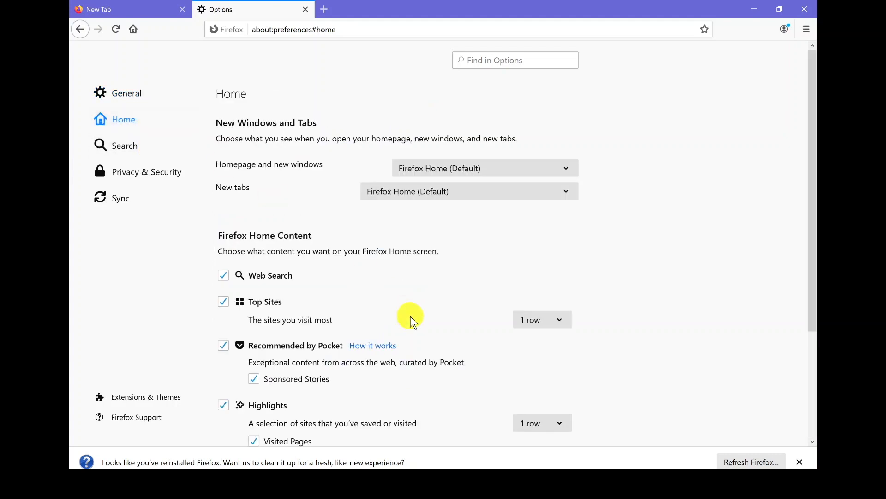
{"action": "scroll", "coordinate": [413, 322], "scroll_direction": "down", "scroll_amount": 3}
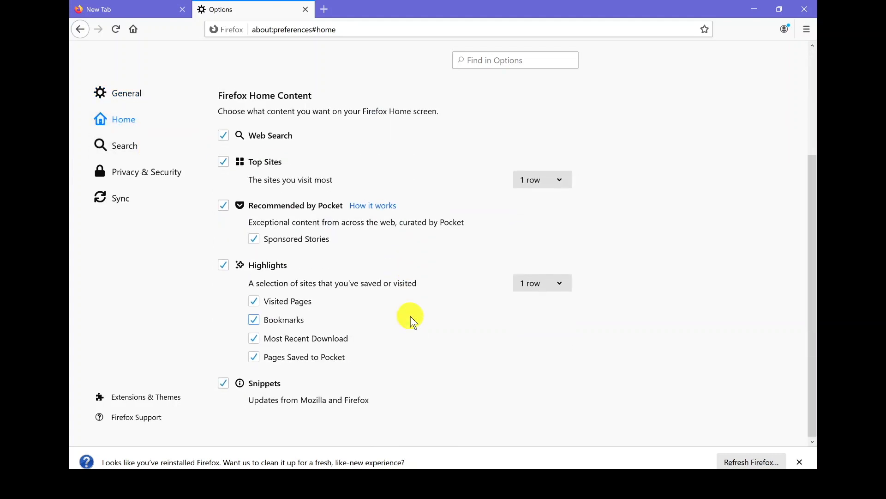
{"action": "left_click", "coordinate": [225, 206]}
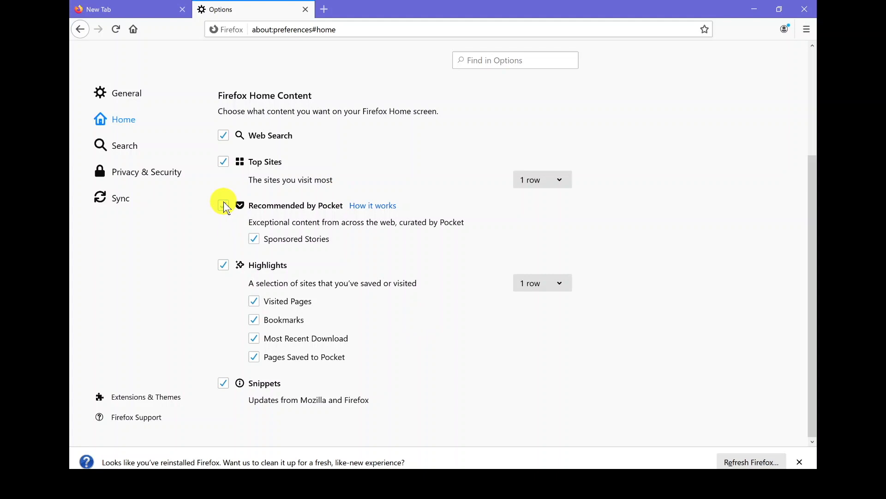
{"action": "left_click", "coordinate": [224, 203]}
{"action": "left_click", "coordinate": [254, 239]}
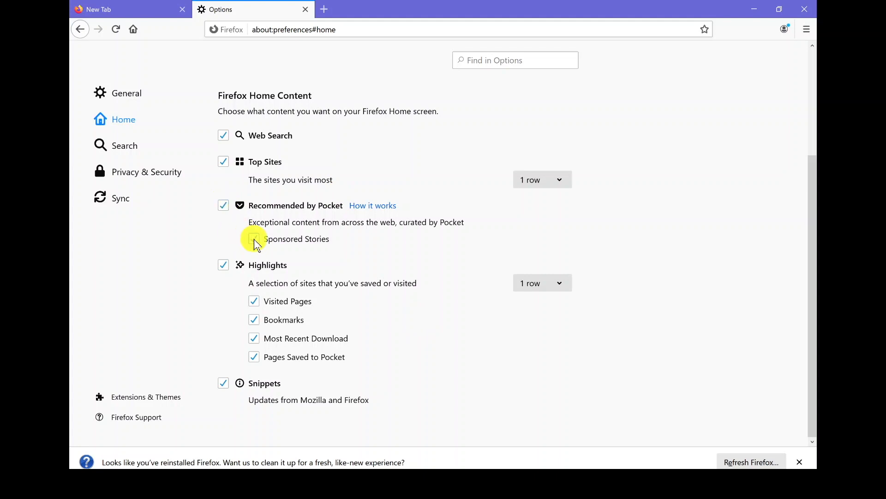
{"action": "left_click", "coordinate": [225, 207]}
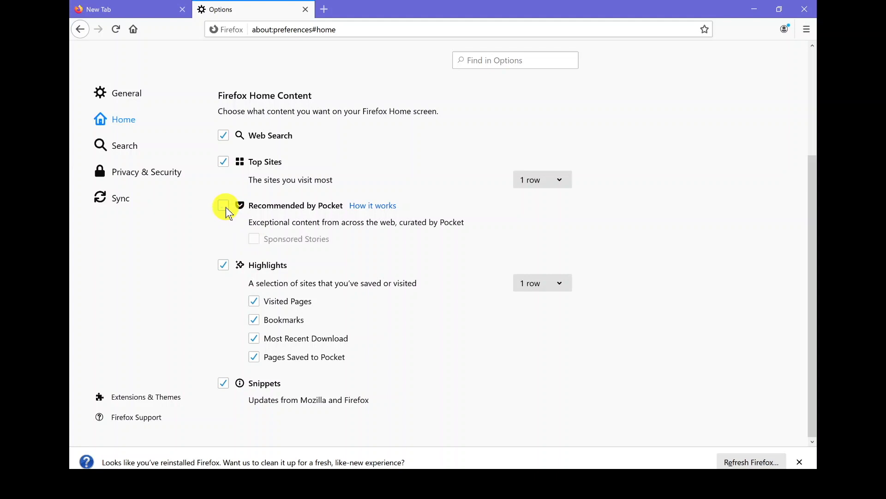
{"action": "left_click", "coordinate": [223, 271]}
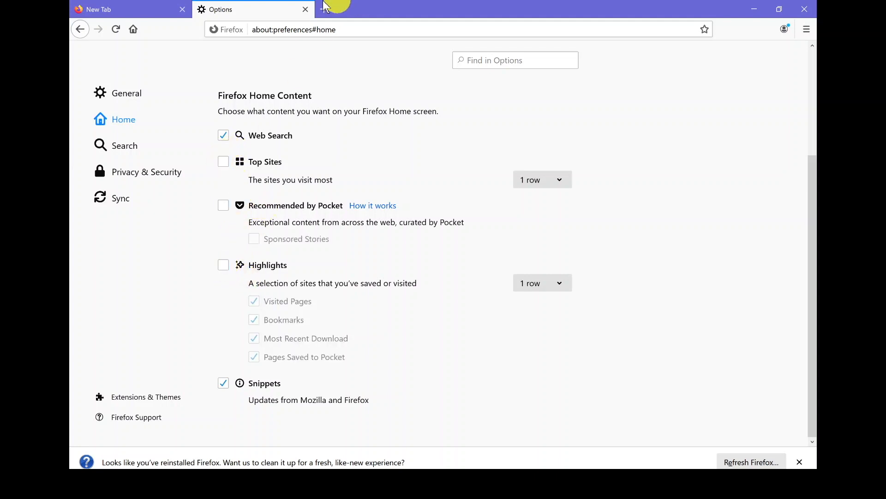
{"action": "left_click", "coordinate": [160, 9]}
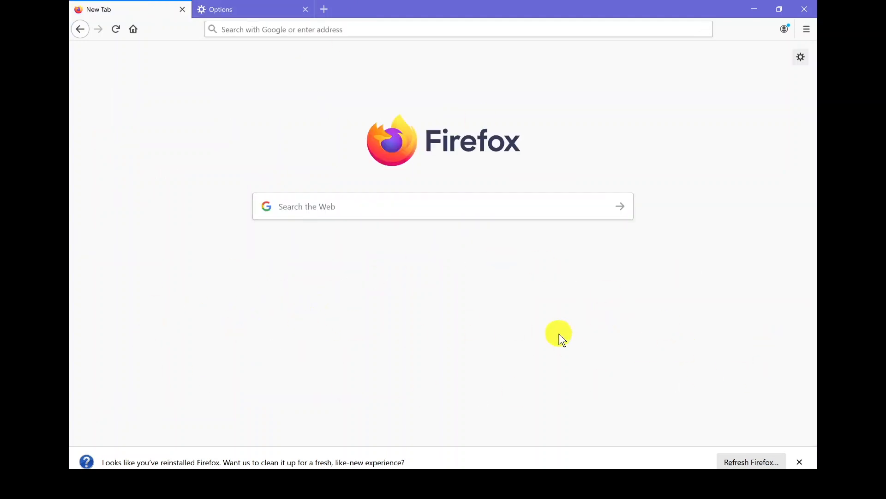
{"action": "left_click", "coordinate": [231, 8]}
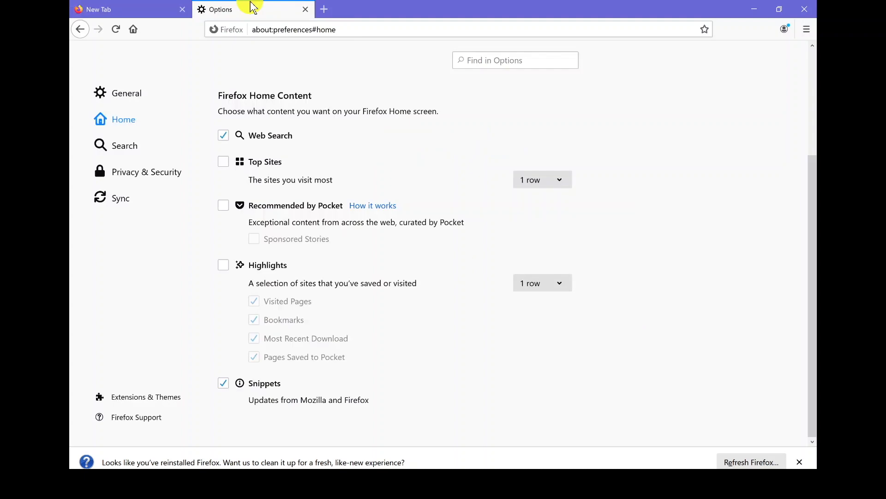
Set DuckDuckGo as the default search engine in the Search options
{"action": "left_click", "coordinate": [153, 149]}
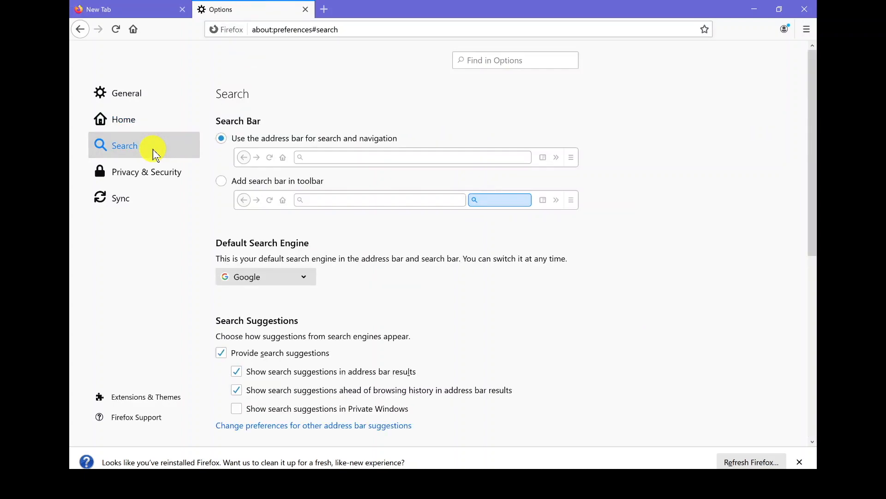
{"action": "scroll", "coordinate": [415, 278], "scroll_direction": "down", "scroll_amount": 3}
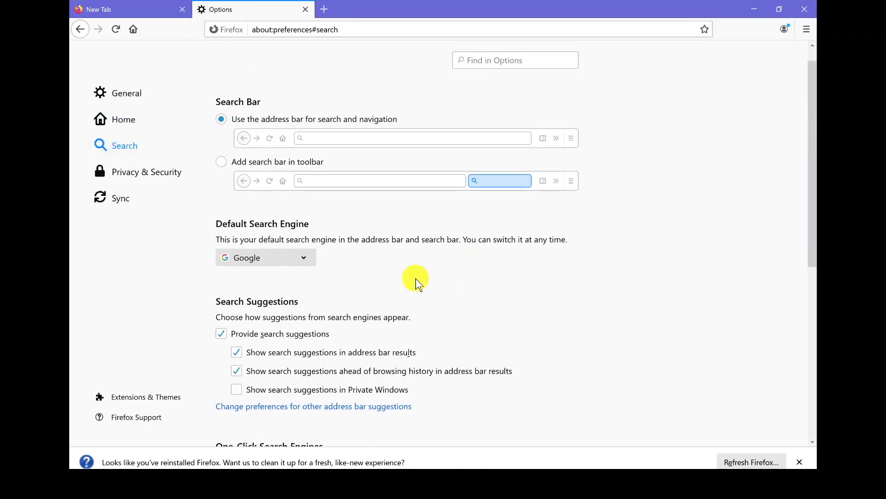
{"action": "scroll", "coordinate": [415, 278], "scroll_direction": "up", "scroll_amount": 1}
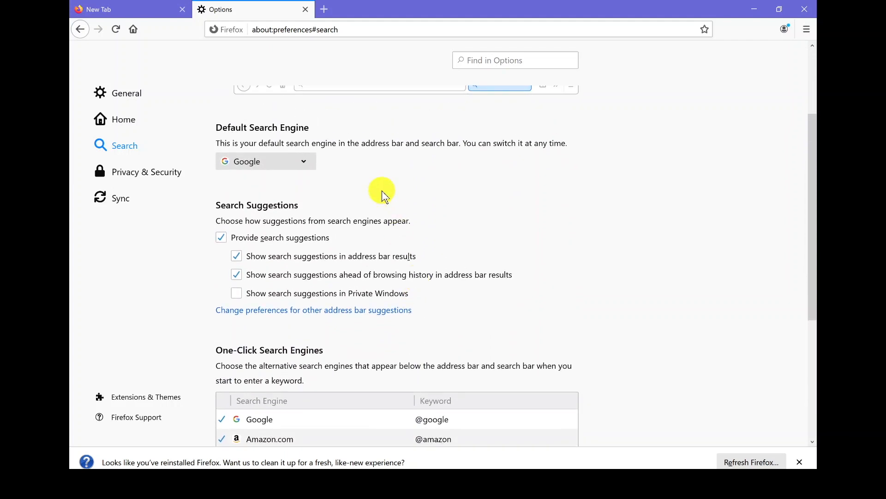
{"action": "left_click", "coordinate": [304, 162]}
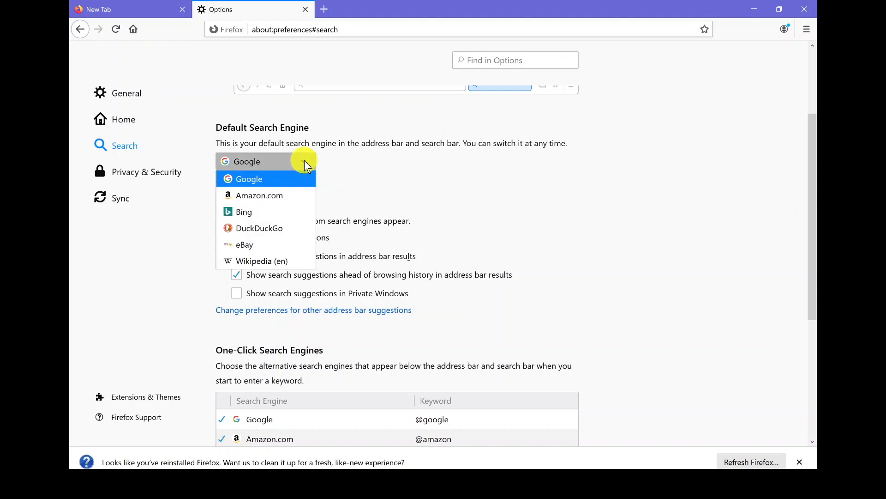
{"action": "left_click", "coordinate": [290, 227]}
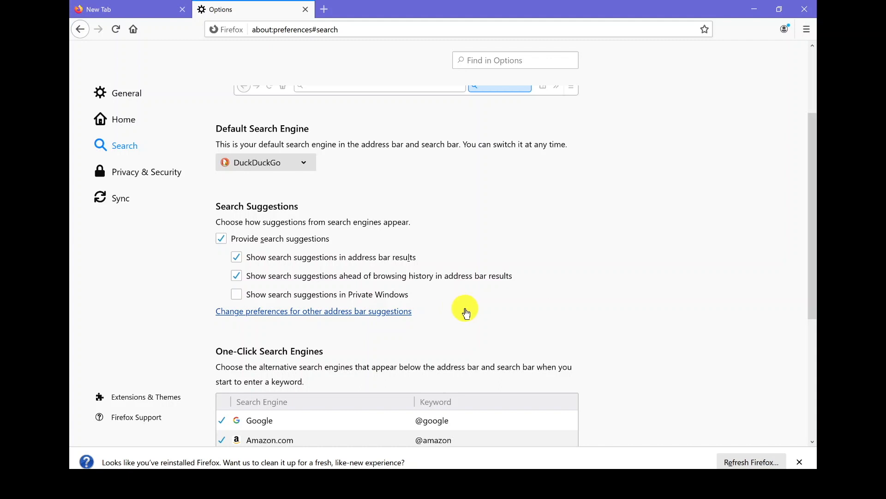
Disable search suggestions entirely, including showing them in address bar results
{"action": "scroll", "coordinate": [467, 313], "scroll_direction": "down", "scroll_amount": 1}
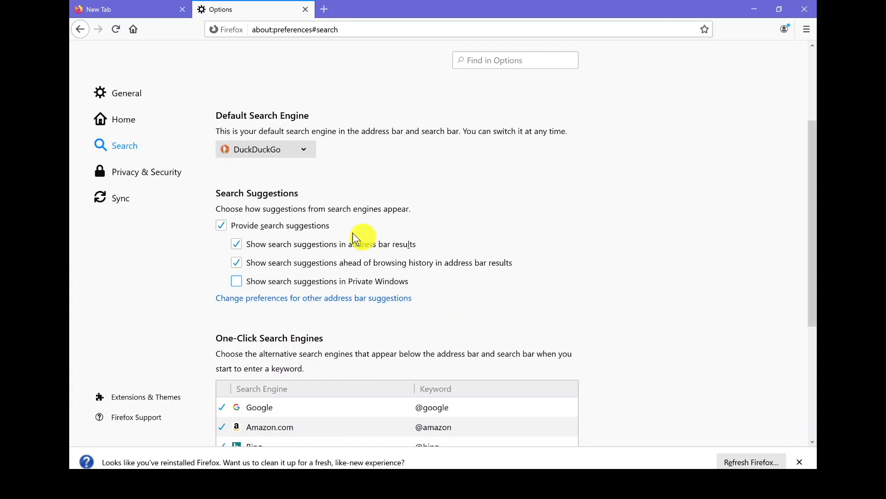
{"action": "left_click", "coordinate": [238, 246]}
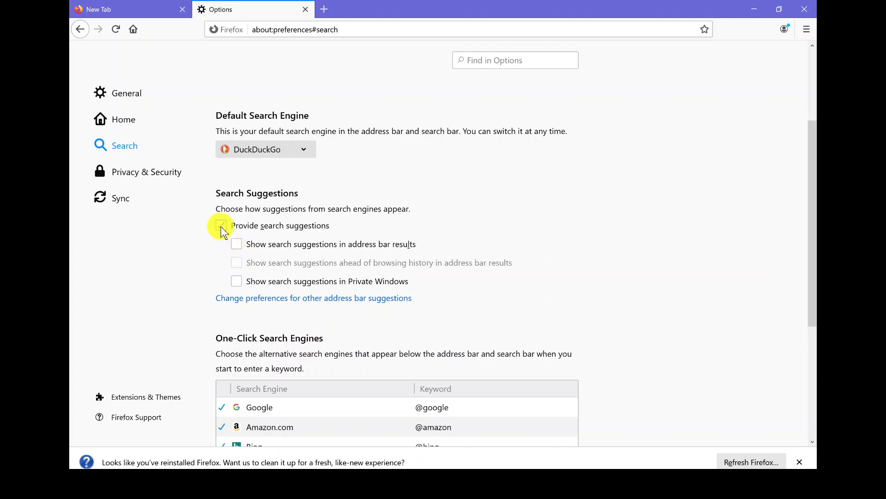
{"action": "left_click", "coordinate": [220, 226]}
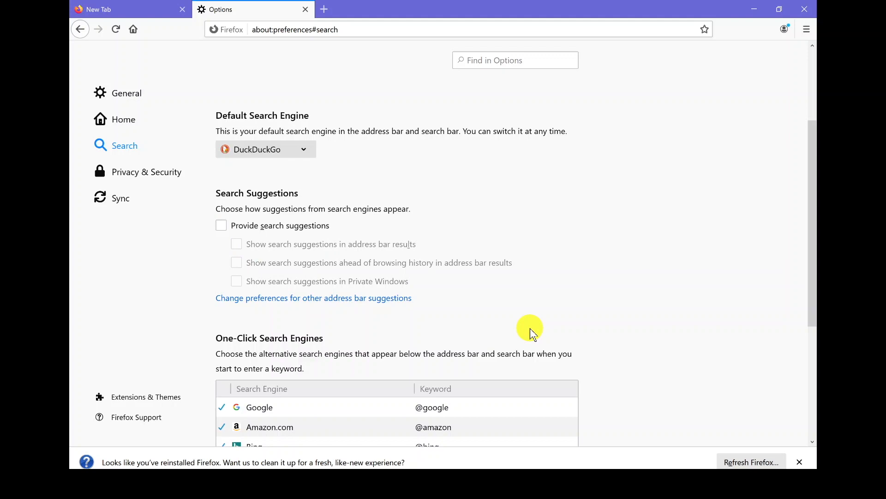
Remove Google, Amazon.com, Bing, eBay and Wikipedia (en) from the One-Click Search Engines, keeping only DuckDuckGo
{"action": "scroll", "coordinate": [530, 327], "scroll_direction": "down", "scroll_amount": 4}
{"action": "scroll", "coordinate": [530, 328], "scroll_direction": "up", "scroll_amount": 2}
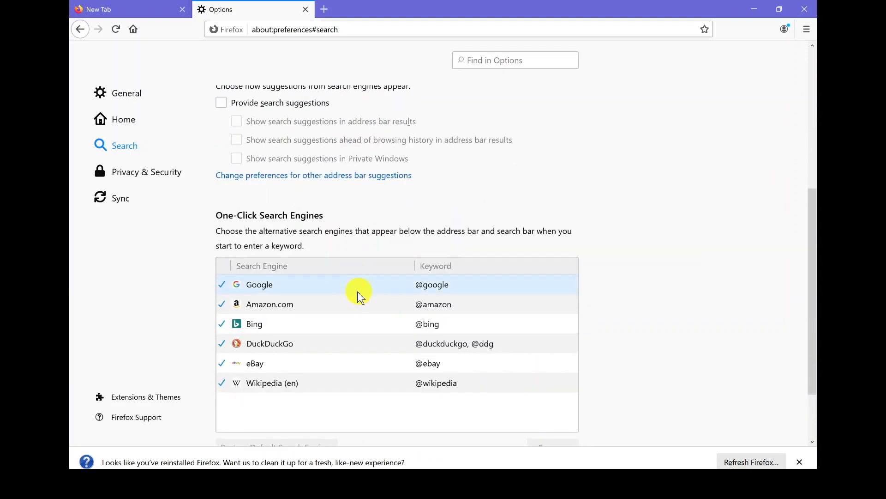
{"action": "left_click", "coordinate": [344, 284]}
{"action": "scroll", "coordinate": [503, 330], "scroll_direction": "down", "scroll_amount": 1}
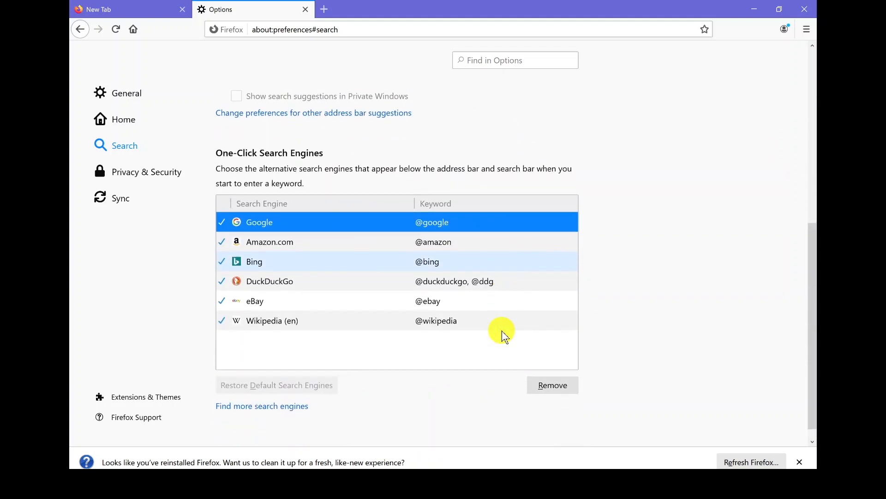
{"action": "left_click", "coordinate": [545, 385]}
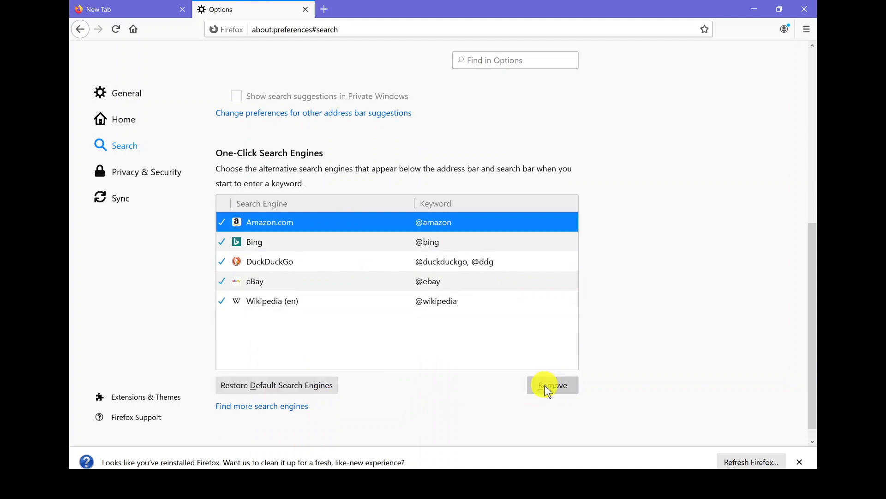
{"action": "left_click", "coordinate": [544, 385]}
{"action": "left_click", "coordinate": [544, 385]}
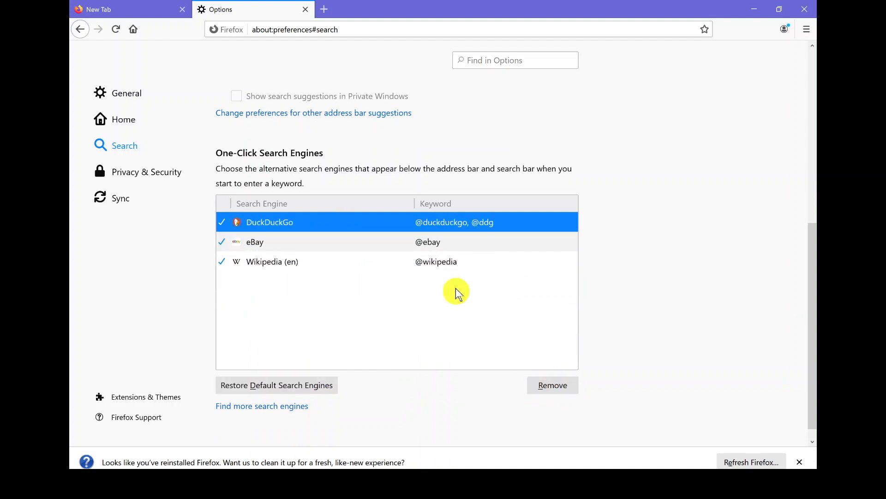
{"action": "left_click", "coordinate": [452, 243]}
{"action": "left_click", "coordinate": [546, 385]}
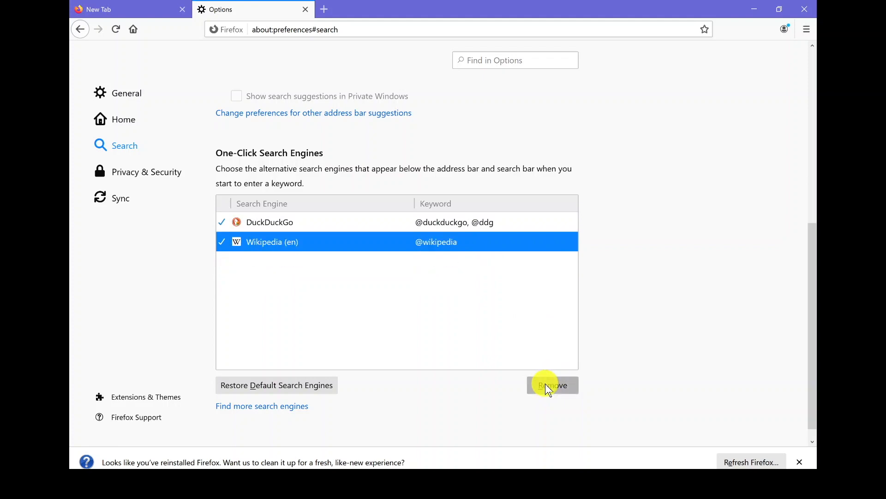
{"action": "left_click", "coordinate": [546, 385]}
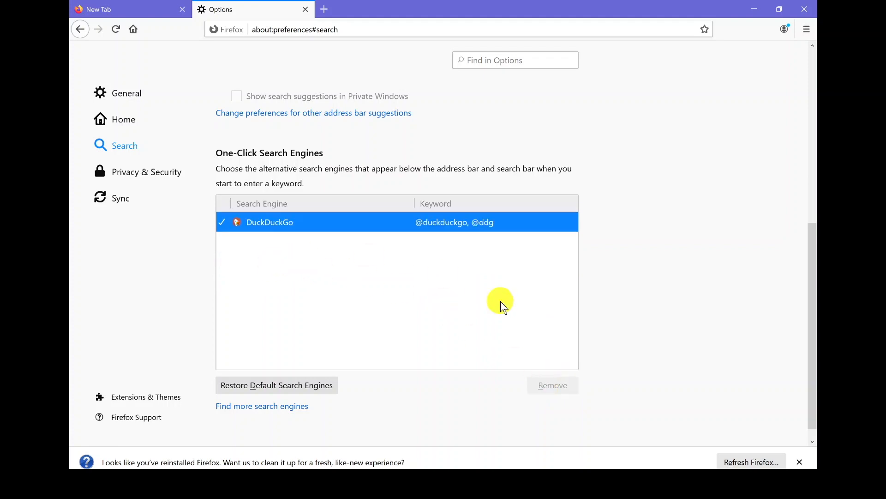
{"action": "scroll", "coordinate": [500, 301], "scroll_direction": "up", "scroll_amount": 3}
{"action": "scroll", "coordinate": [500, 301], "scroll_direction": "up", "scroll_amount": 1}
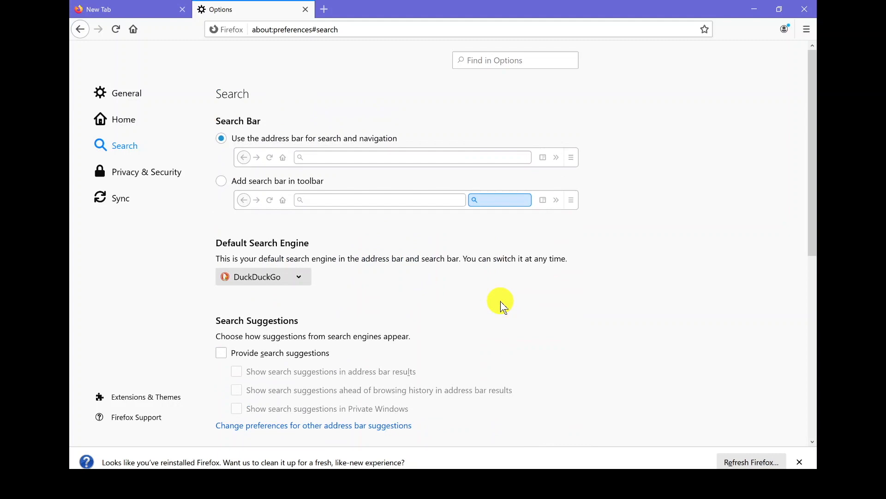
{"action": "scroll", "coordinate": [500, 301], "scroll_direction": "down", "scroll_amount": 1}
{"action": "scroll", "coordinate": [500, 301], "scroll_direction": "up", "scroll_amount": 1}
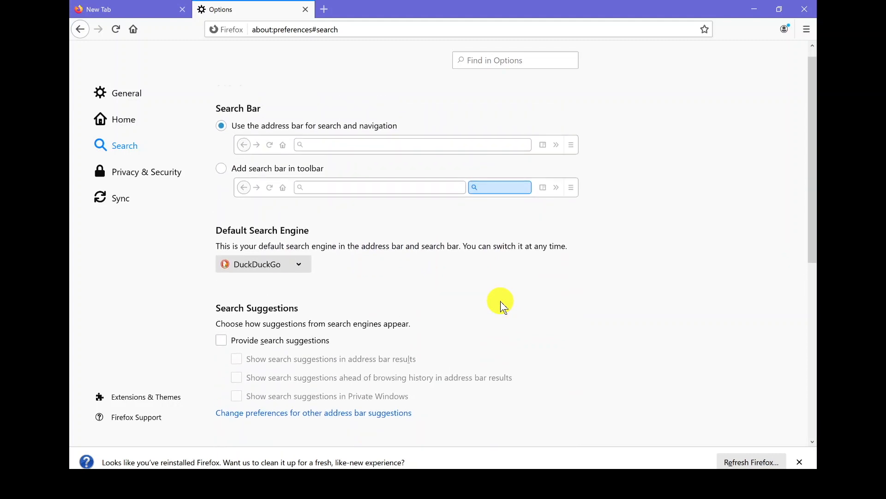
Examine what the Standard and Strict levels of Enhanced Tracking Protection block in the Privacy & Security options
{"action": "left_click", "coordinate": [145, 170]}
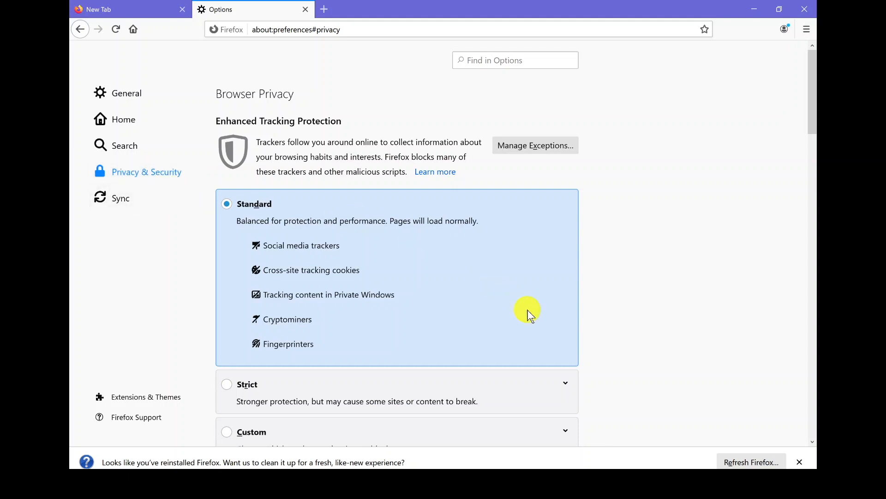
{"action": "scroll", "coordinate": [527, 310], "scroll_direction": "down", "scroll_amount": 2}
{"action": "scroll", "coordinate": [528, 309], "scroll_direction": "up", "scroll_amount": 2}
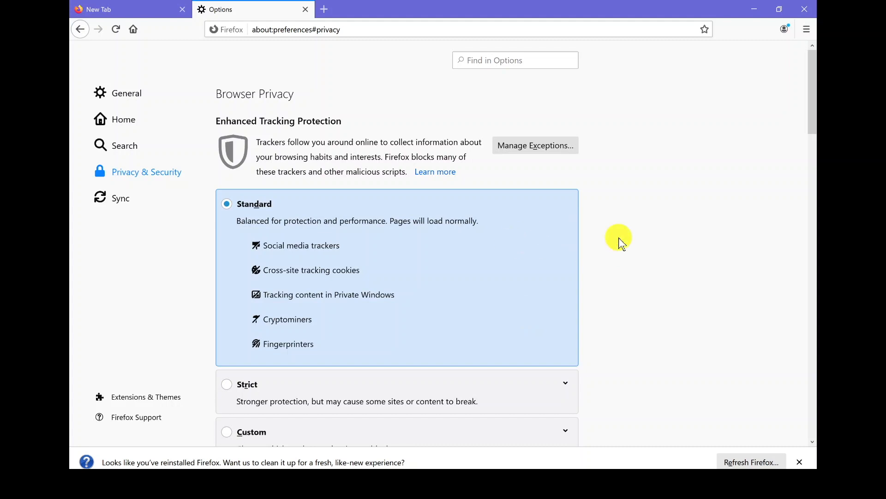
{"action": "scroll", "coordinate": [618, 238], "scroll_direction": "down", "scroll_amount": 3}
{"action": "scroll", "coordinate": [619, 238], "scroll_direction": "up", "scroll_amount": 2}
{"action": "scroll", "coordinate": [619, 237], "scroll_direction": "down", "scroll_amount": 1}
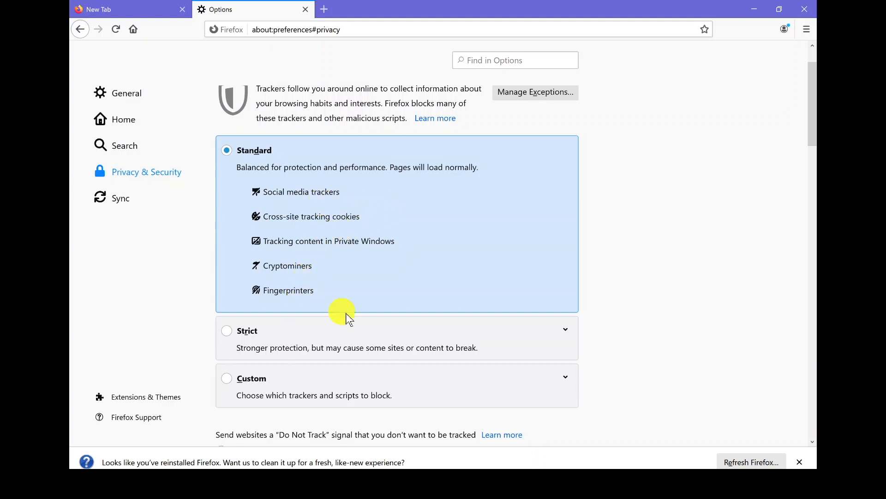
{"action": "left_click", "coordinate": [562, 331]}
{"action": "scroll", "coordinate": [525, 376], "scroll_direction": "down", "scroll_amount": 4}
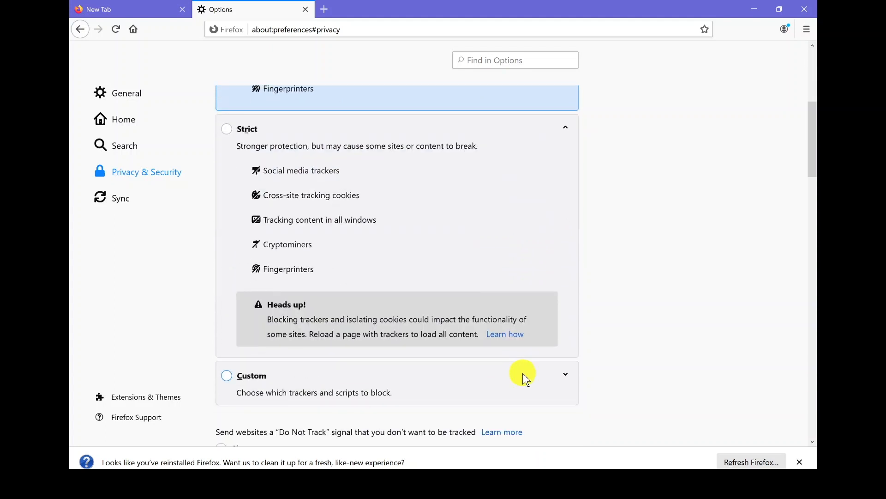
{"action": "scroll", "coordinate": [525, 376], "scroll_direction": "up", "scroll_amount": 2}
{"action": "scroll", "coordinate": [474, 332], "scroll_direction": "up", "scroll_amount": 1}
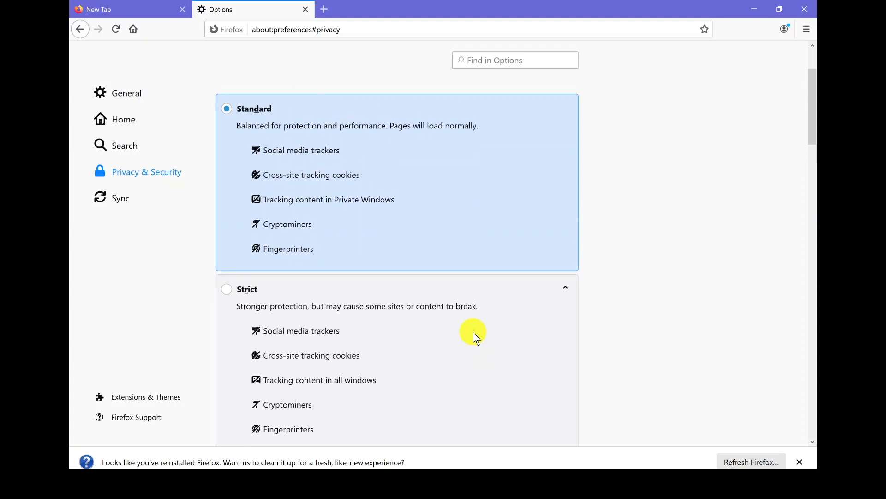
{"action": "scroll", "coordinate": [473, 331], "scroll_direction": "down", "scroll_amount": 5}
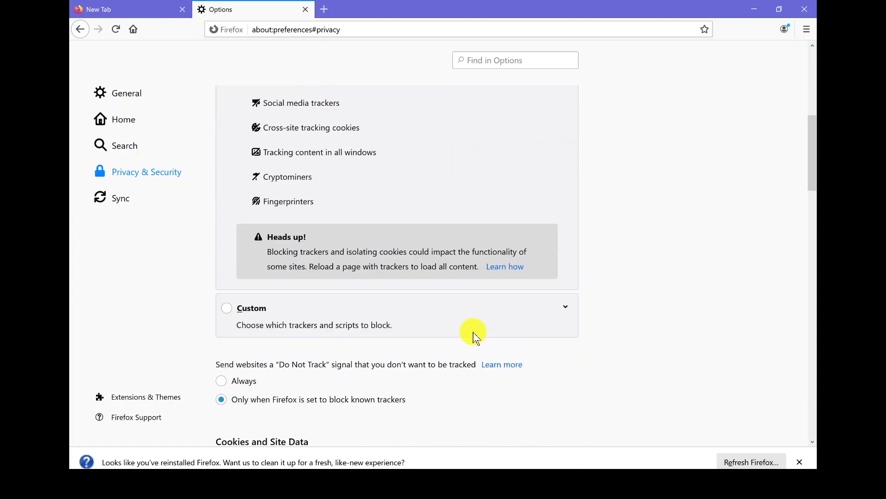
{"action": "scroll", "coordinate": [473, 332], "scroll_direction": "up", "scroll_amount": 7}
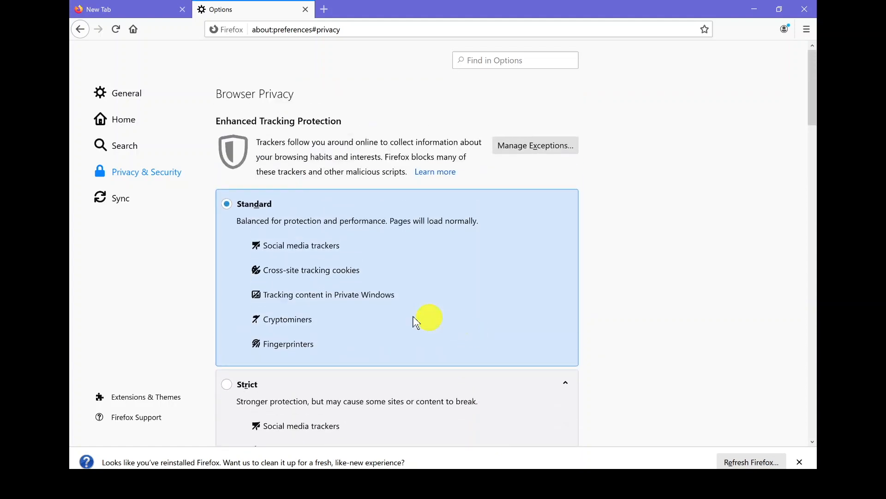
{"action": "scroll", "coordinate": [512, 328], "scroll_direction": "down", "scroll_amount": 6}
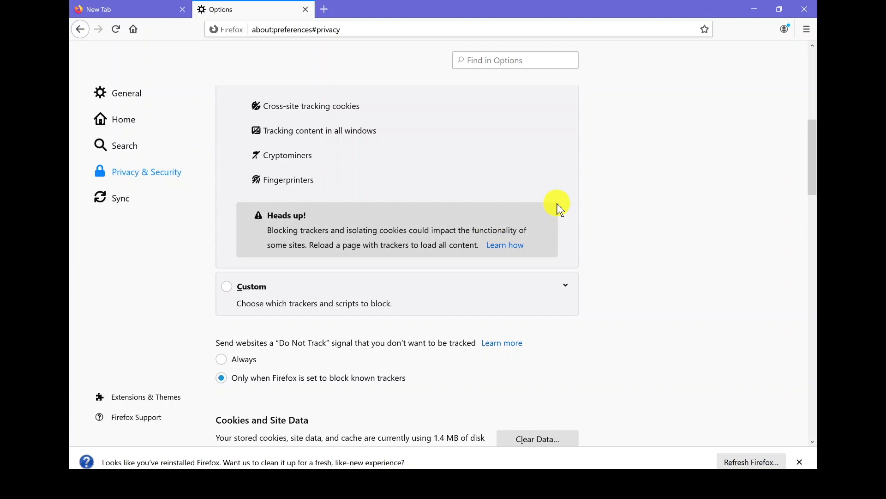
Switch Enhanced Tracking Protection to Custom, block all third-party cookies, and reload all tabs to apply it
{"action": "left_click", "coordinate": [226, 286]}
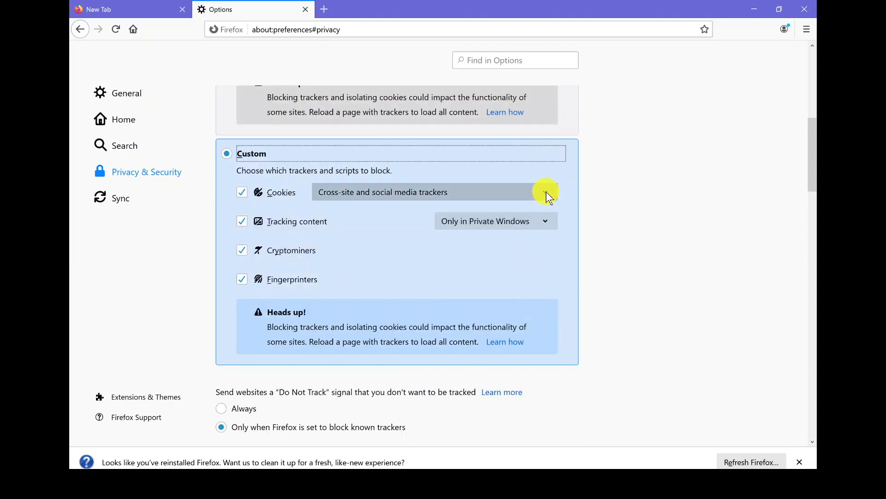
{"action": "left_click", "coordinate": [546, 192]}
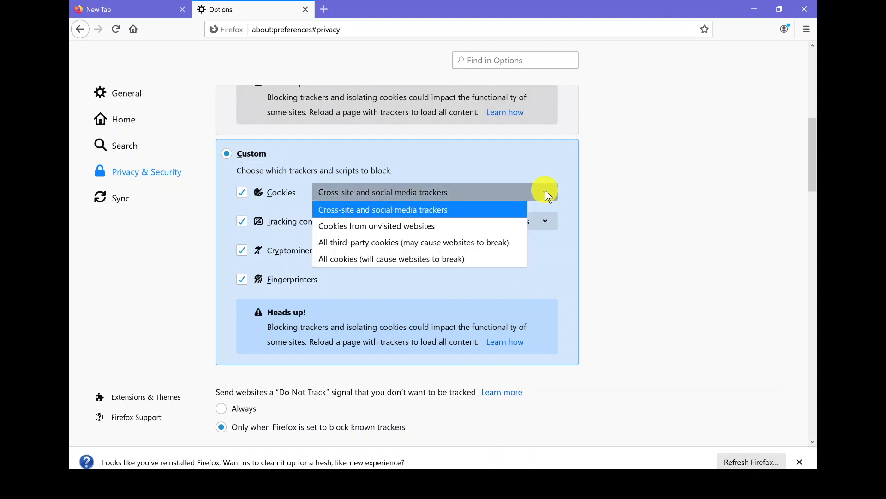
{"action": "left_click", "coordinate": [459, 244]}
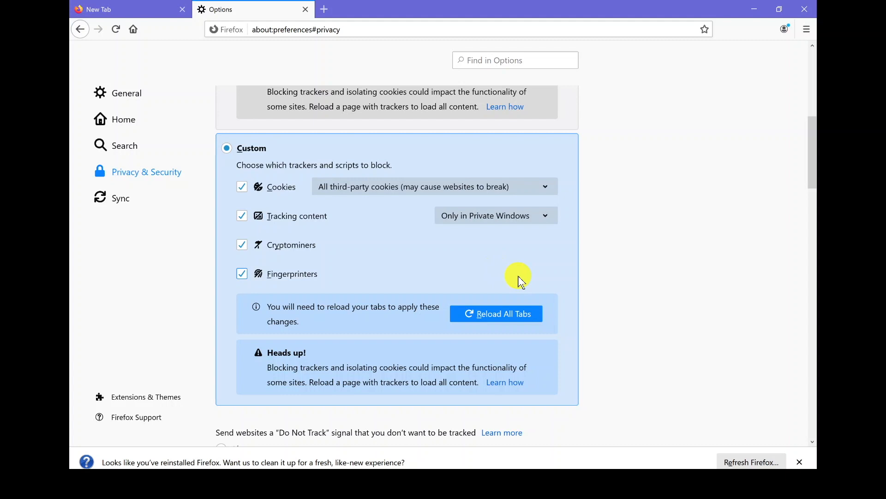
{"action": "left_click", "coordinate": [496, 313]}
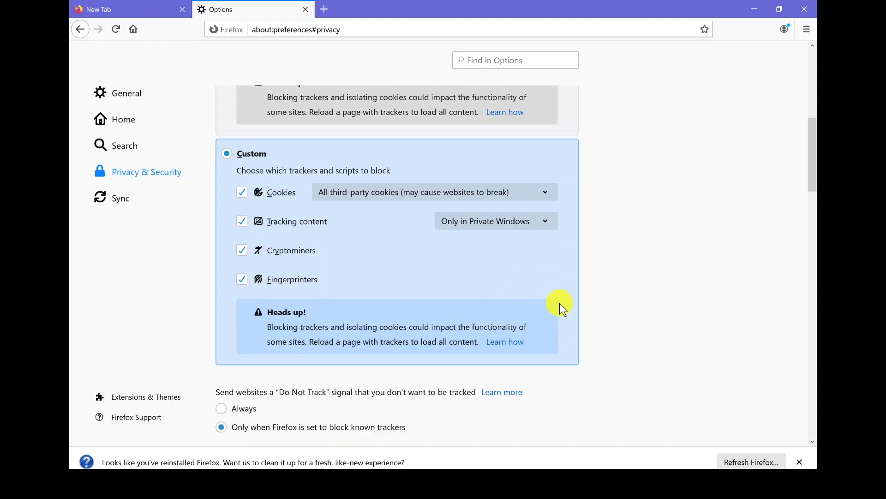
Set the "Do Not Track" signal to be sent to websites Always
{"action": "scroll", "coordinate": [560, 303], "scroll_direction": "down", "scroll_amount": 5}
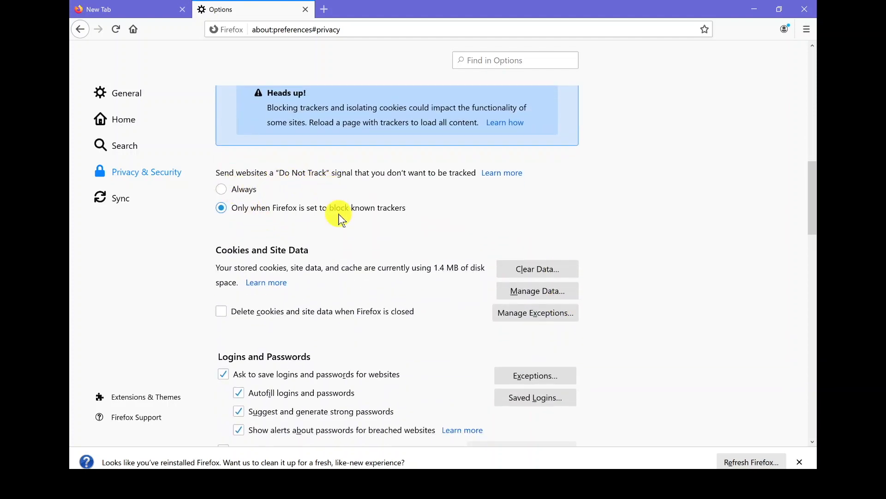
{"action": "scroll", "coordinate": [340, 220], "scroll_direction": "up", "scroll_amount": 1}
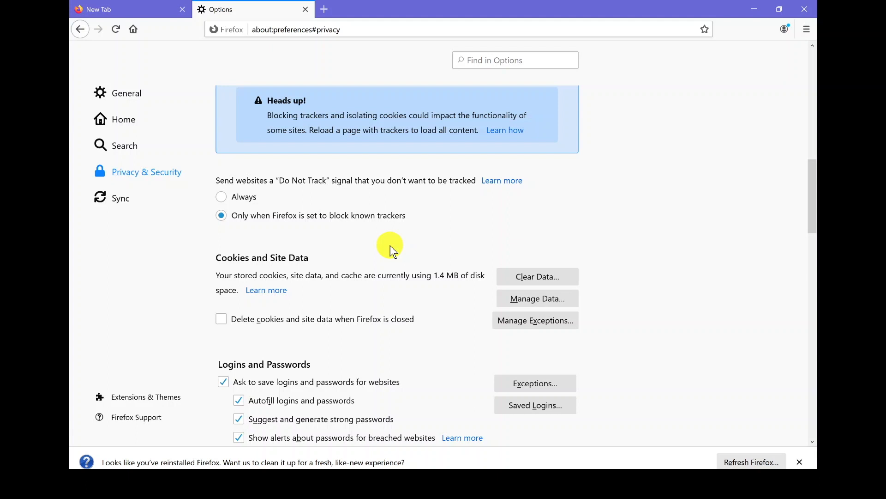
{"action": "left_click", "coordinate": [224, 199]}
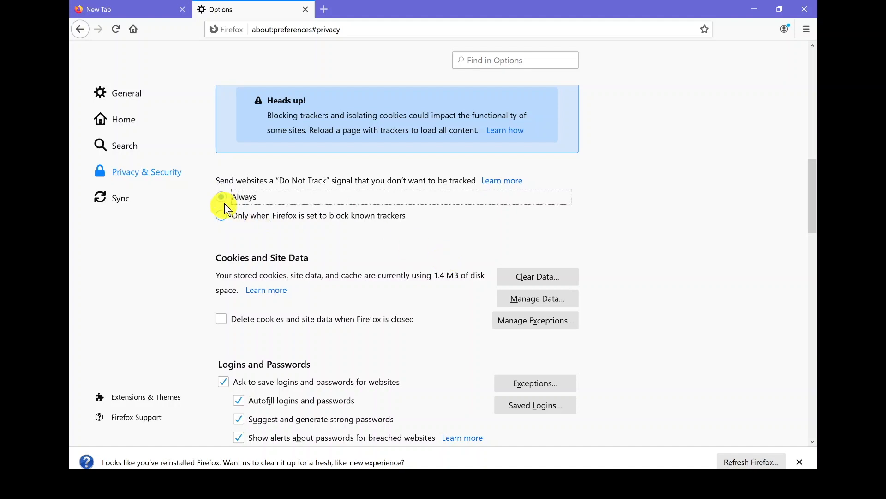
Enable deleting cookies and site data when Firefox is closed
{"action": "scroll", "coordinate": [477, 352], "scroll_direction": "down", "scroll_amount": 3}
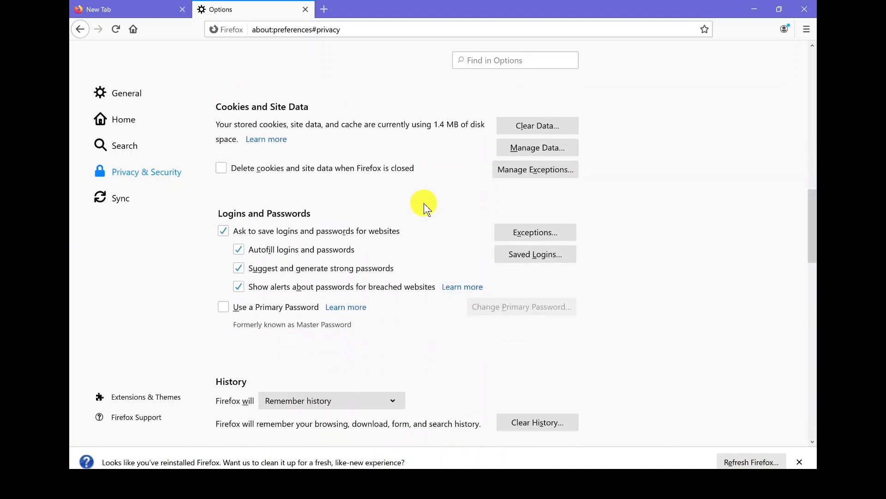
{"action": "scroll", "coordinate": [421, 203], "scroll_direction": "up", "scroll_amount": 2}
{"action": "scroll", "coordinate": [390, 193], "scroll_direction": "down", "scroll_amount": 2}
{"action": "scroll", "coordinate": [390, 192], "scroll_direction": "up", "scroll_amount": 1}
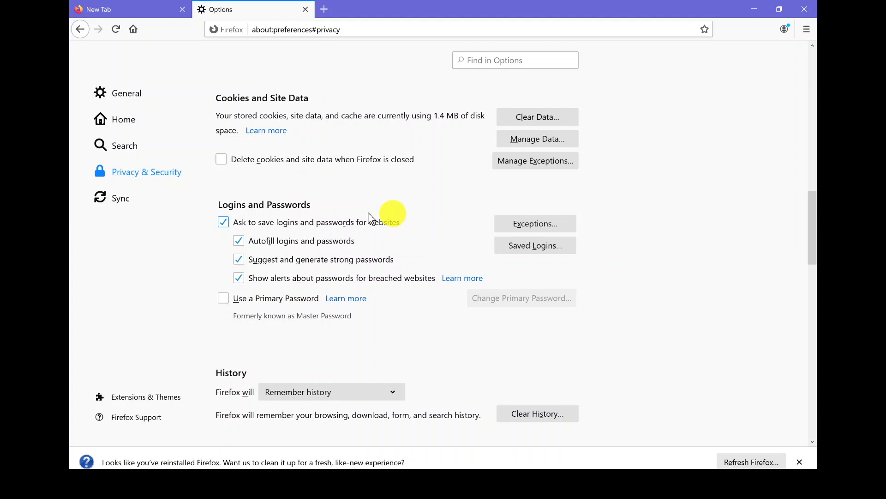
{"action": "left_click", "coordinate": [221, 160]}
Disable the breached-website password alerts and the prompt to save logins and passwords for websites
{"action": "scroll", "coordinate": [430, 230], "scroll_direction": "down", "scroll_amount": 3}
{"action": "scroll", "coordinate": [431, 230], "scroll_direction": "up", "scroll_amount": 1}
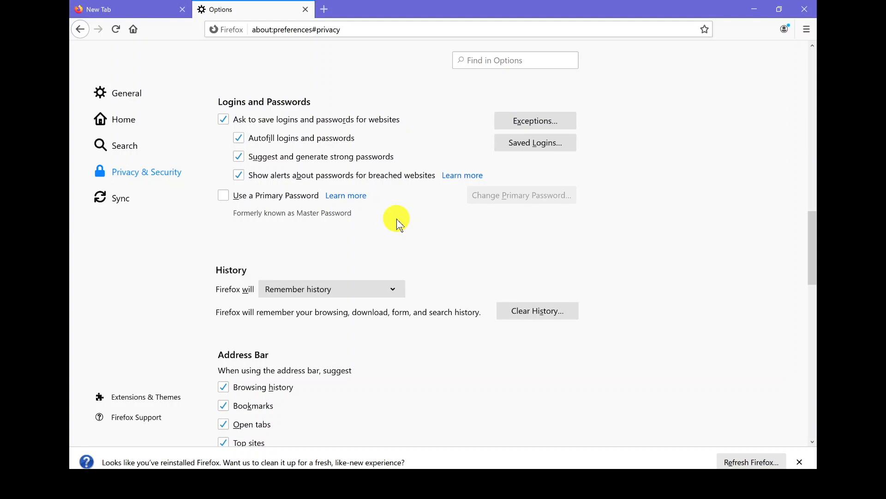
{"action": "left_click", "coordinate": [237, 175]}
{"action": "left_click", "coordinate": [223, 121]}
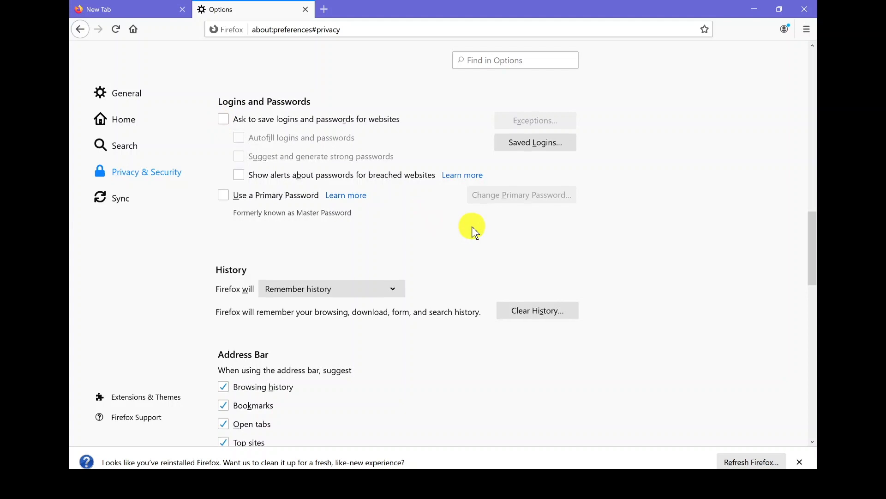
Use custom history settings: stop remembering browsing, download, search and form history, and clear history when Firefox closes
{"action": "scroll", "coordinate": [472, 226], "scroll_direction": "down", "scroll_amount": 3}
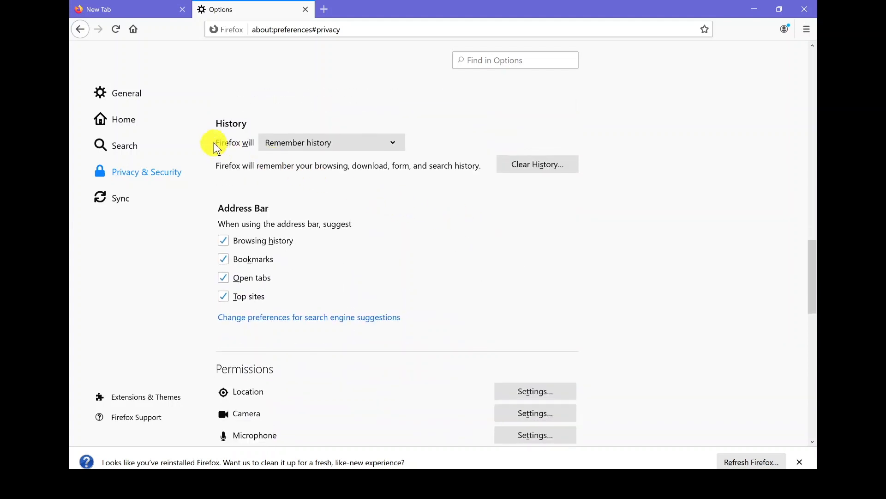
{"action": "left_click", "coordinate": [395, 144]}
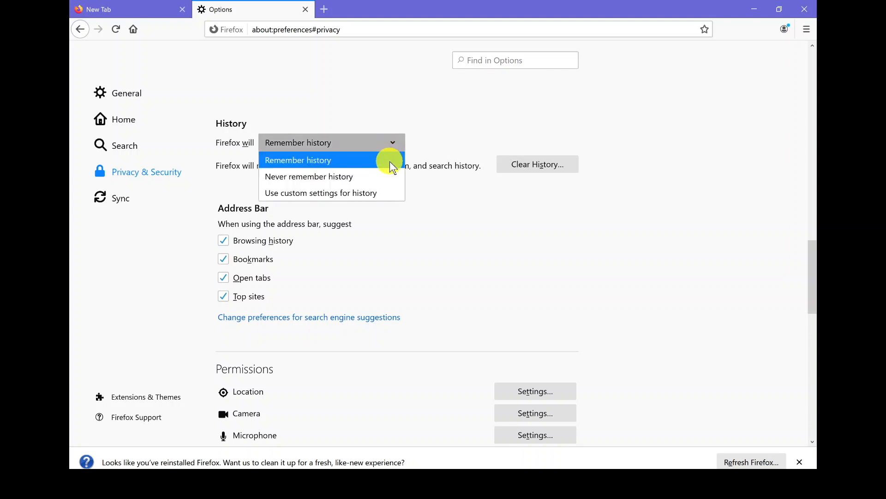
{"action": "left_click", "coordinate": [374, 192]}
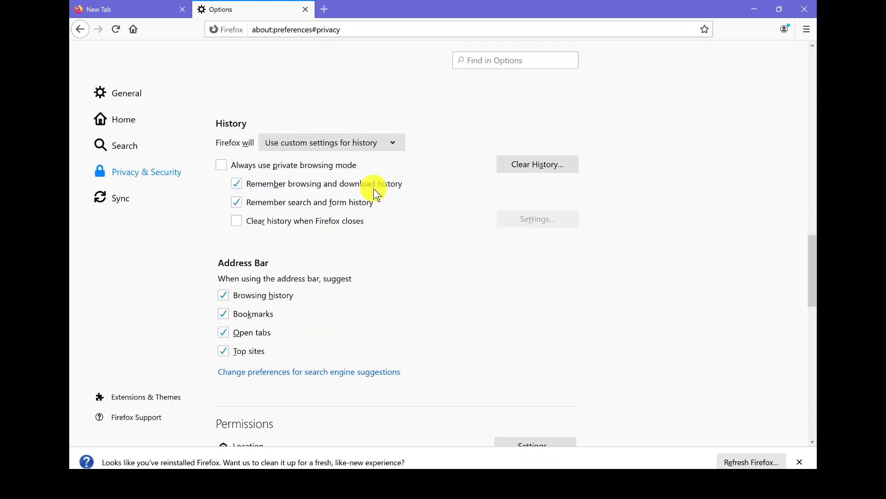
{"action": "left_click", "coordinate": [237, 203]}
{"action": "left_click", "coordinate": [237, 184]}
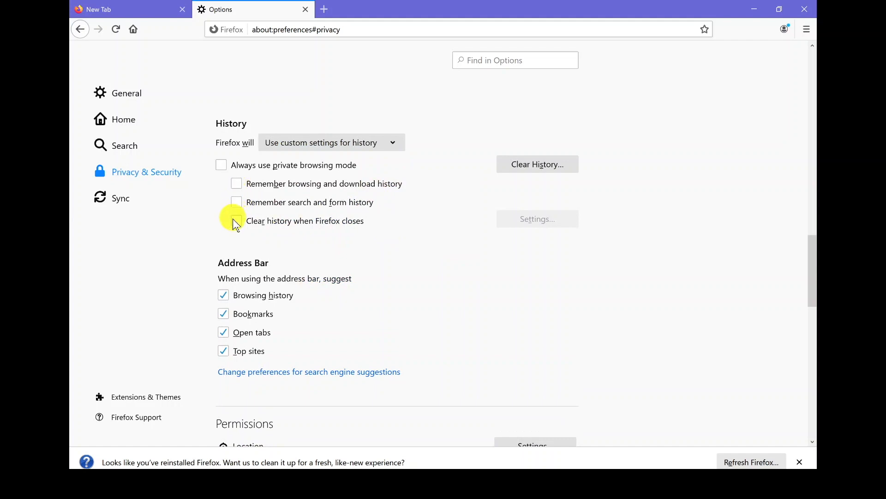
{"action": "left_click", "coordinate": [237, 221]}
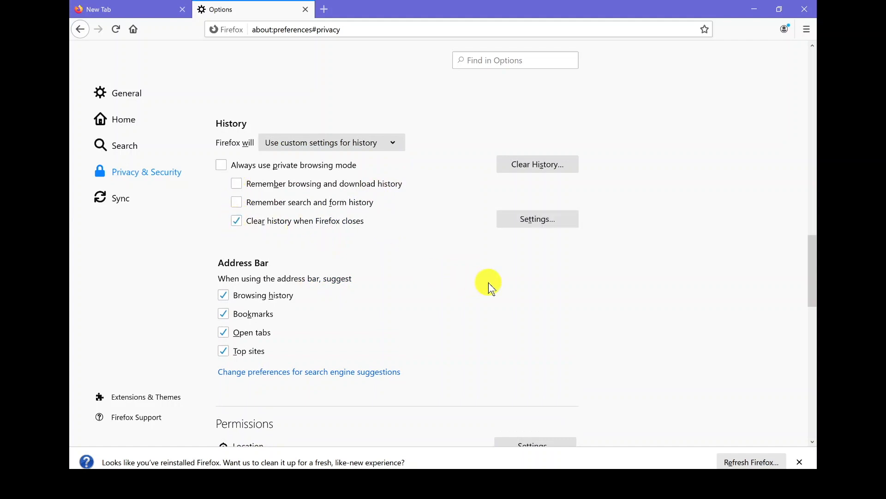
Disallow sending technical and interaction data to Mozilla, personalized extension recommendations, and installing and running studies
{"action": "scroll", "coordinate": [469, 269], "scroll_direction": "up", "scroll_amount": 5}
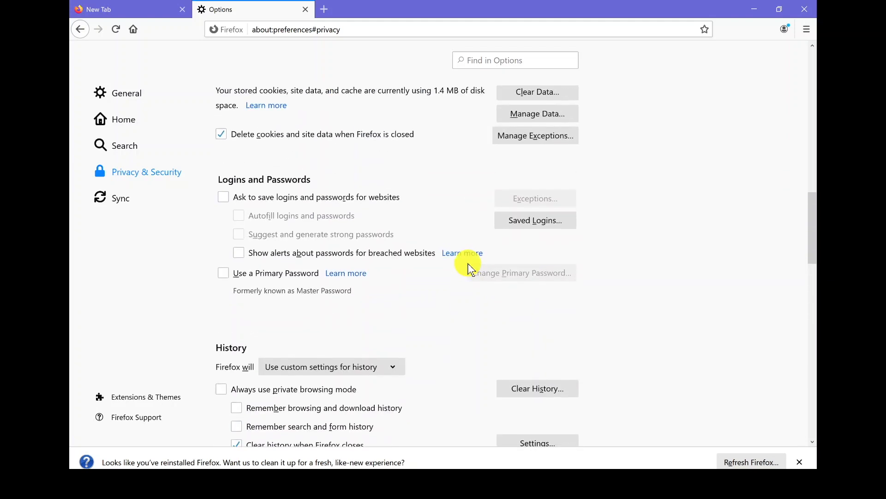
{"action": "scroll", "coordinate": [469, 269], "scroll_direction": "down", "scroll_amount": 1}
{"action": "scroll", "coordinate": [468, 263], "scroll_direction": "up", "scroll_amount": 1}
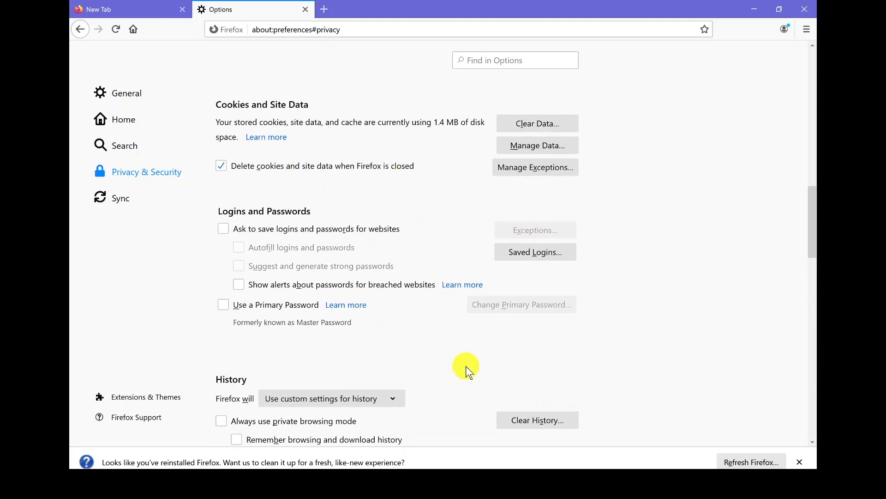
{"action": "scroll", "coordinate": [466, 366], "scroll_direction": "down", "scroll_amount": 5}
{"action": "scroll", "coordinate": [466, 366], "scroll_direction": "up", "scroll_amount": 1}
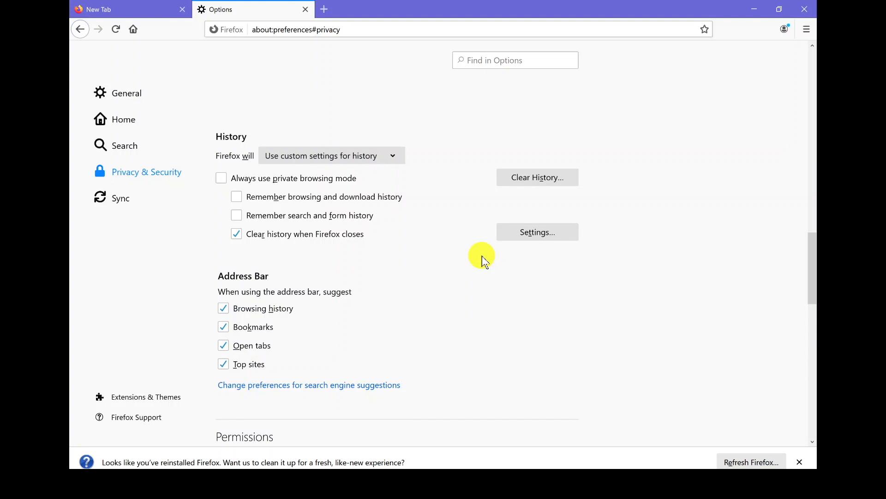
{"action": "scroll", "coordinate": [482, 260], "scroll_direction": "down", "scroll_amount": 10}
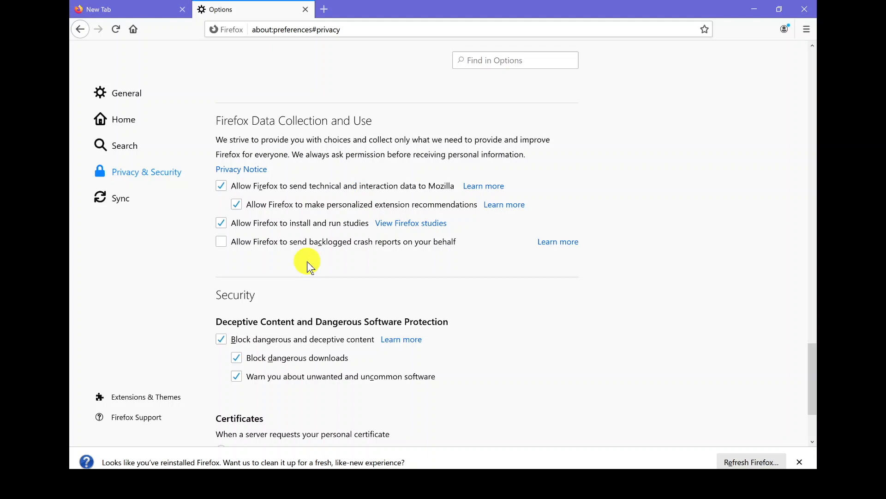
{"action": "left_click", "coordinate": [222, 223]}
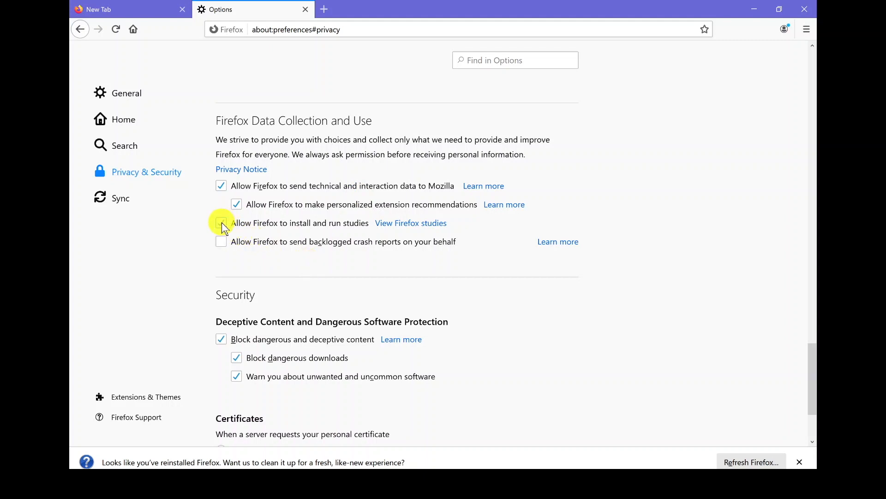
{"action": "left_click", "coordinate": [235, 205]}
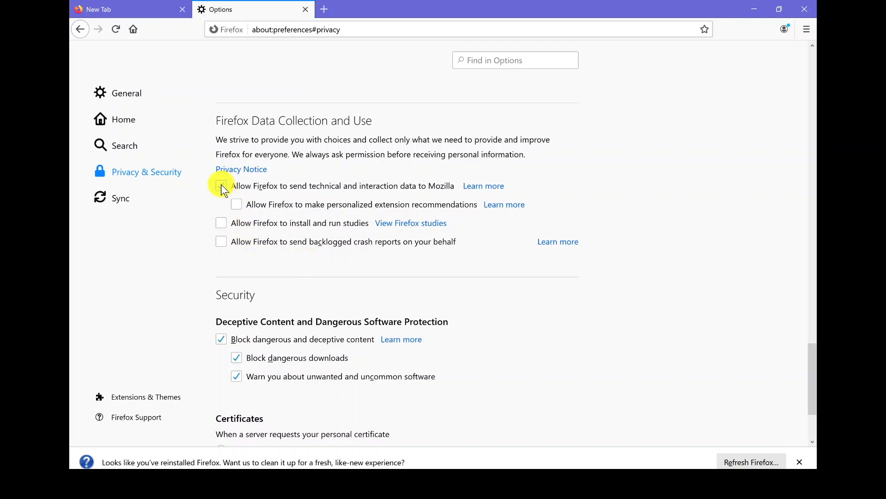
{"action": "left_click", "coordinate": [222, 187]}
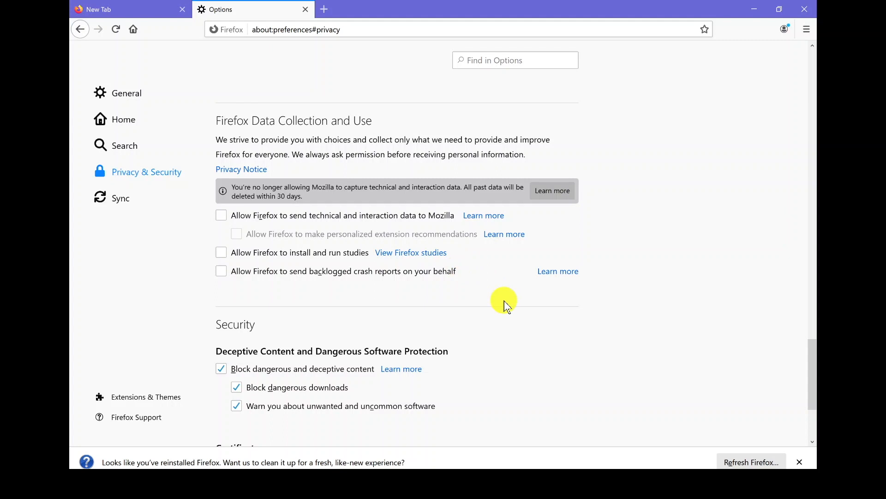
Turn off blocking of dangerous and deceptive content in the security settings
{"action": "scroll", "coordinate": [504, 301], "scroll_direction": "down", "scroll_amount": 3}
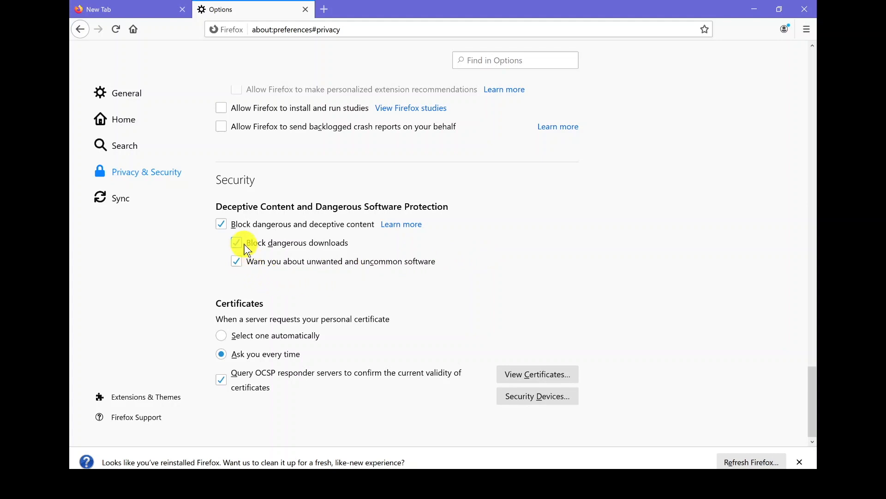
{"action": "left_click", "coordinate": [221, 224]}
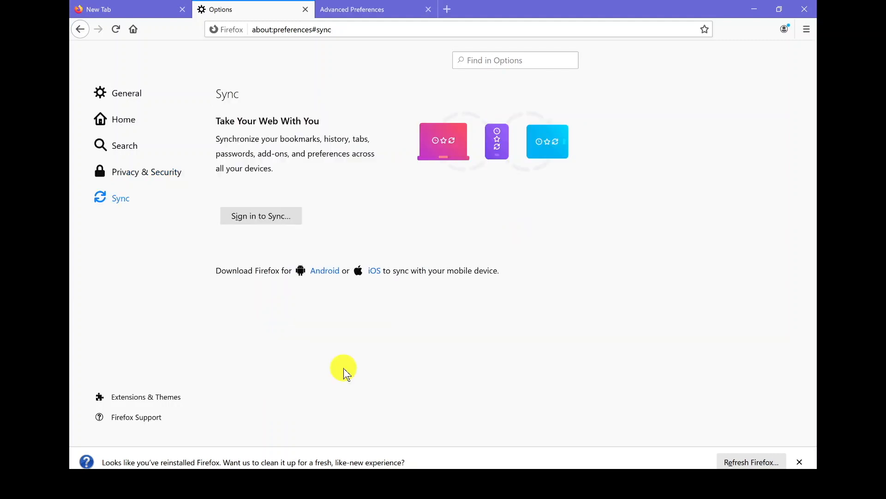
Open the Add-ons Manager and search the add-ons site for "privacy badger"
{"action": "left_click", "coordinate": [145, 395]}
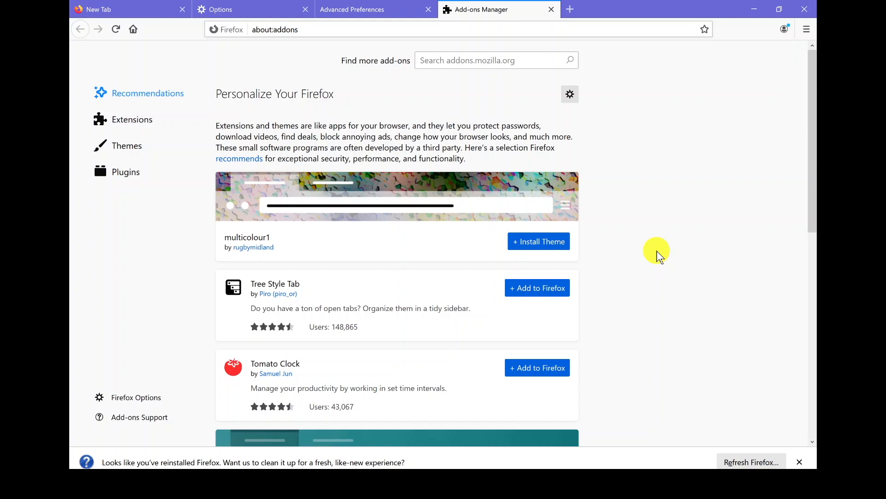
{"action": "left_click", "coordinate": [510, 60]}
{"action": "type", "text": "privacy badger"}
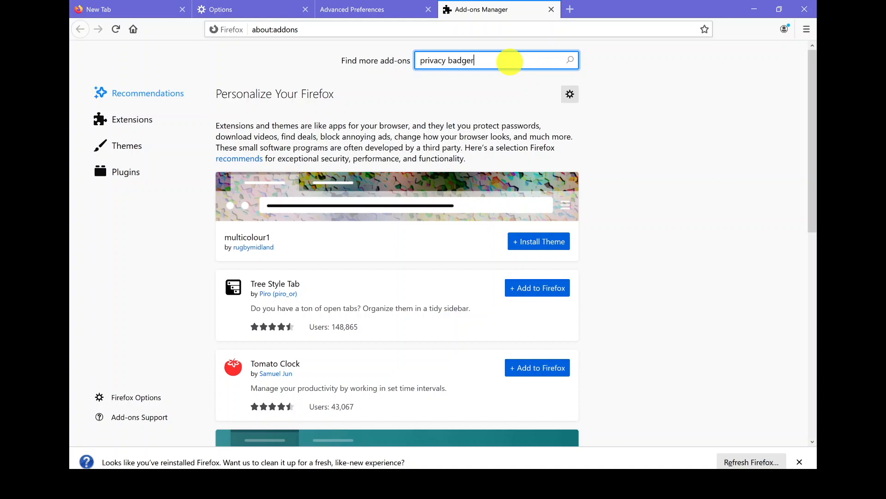
{"action": "key", "text": "Return"}
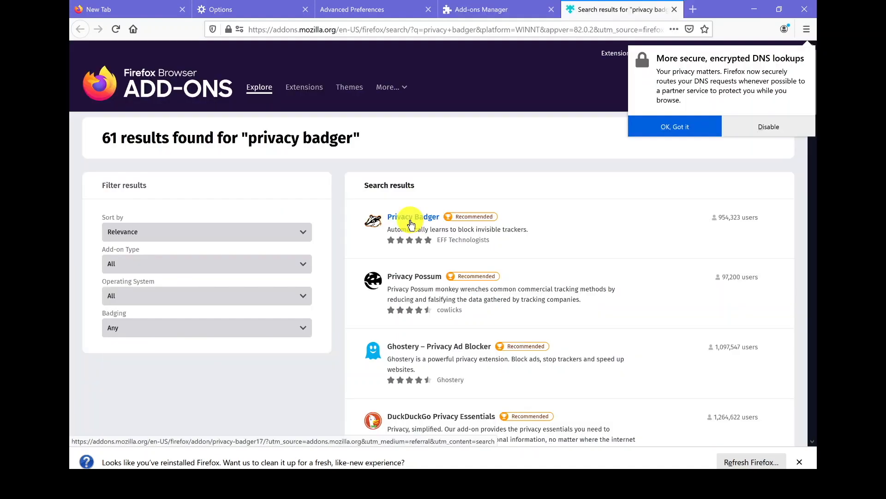
Open the Privacy Badger add-on from the search results and install it, granting the requested permissions
{"action": "left_click", "coordinate": [411, 225]}
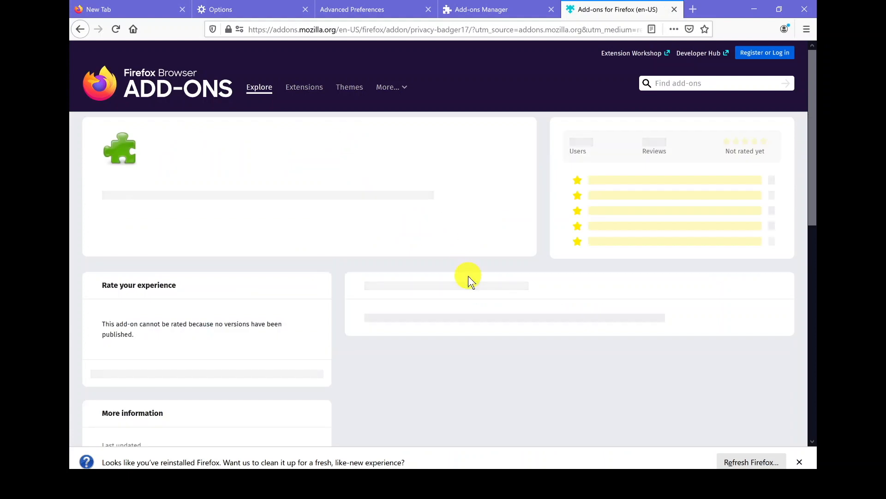
{"action": "left_click", "coordinate": [488, 250]}
{"action": "left_click", "coordinate": [487, 252]}
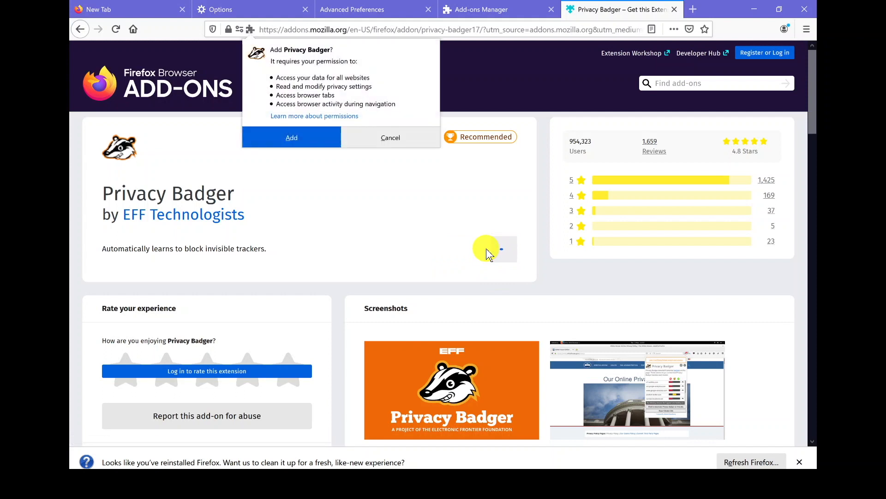
{"action": "left_click", "coordinate": [284, 143]}
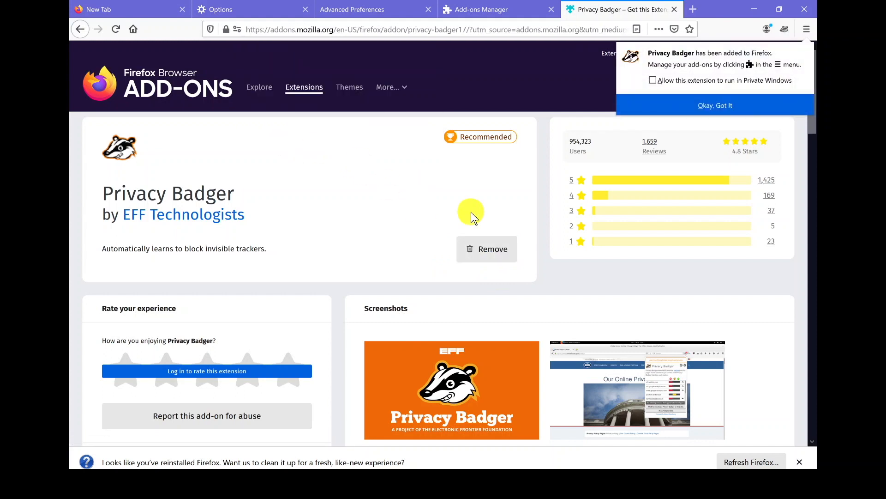
Allow Privacy Badger to run in private windows, close its welcome page, and open its tracker pop-up
{"action": "left_click", "coordinate": [653, 81]}
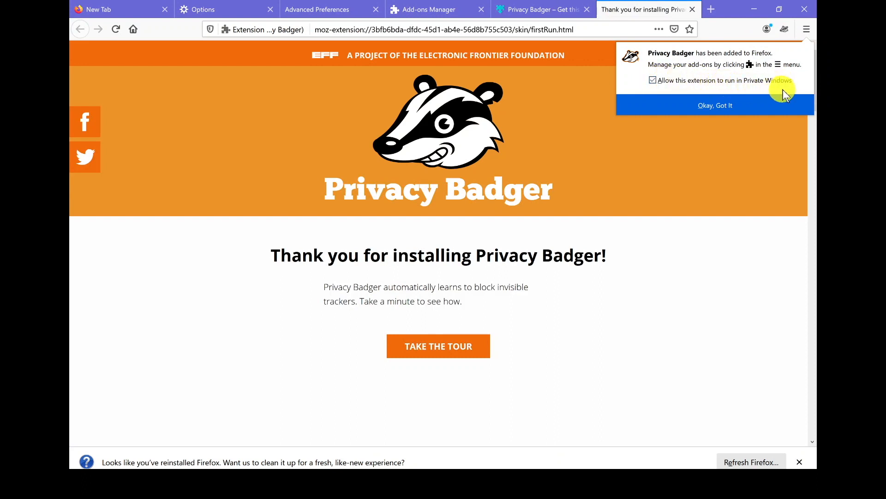
{"action": "left_click", "coordinate": [736, 109]}
{"action": "key", "text": "ctrl+w"}
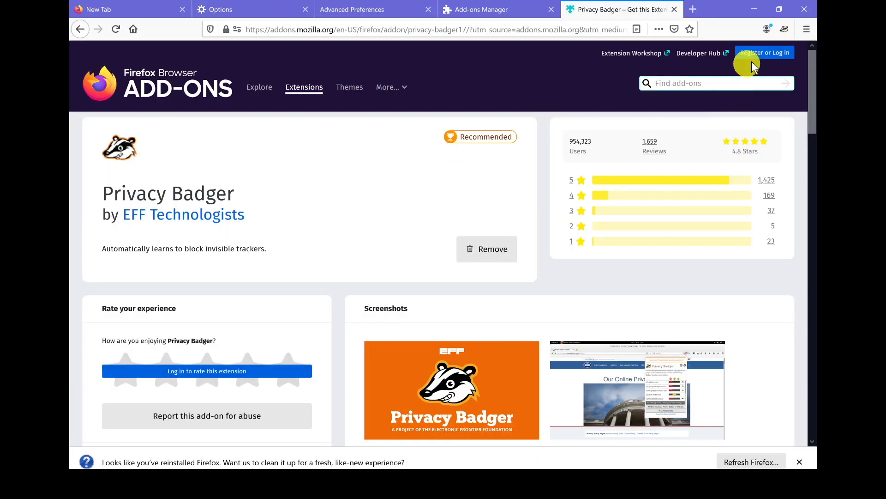
{"action": "left_click", "coordinate": [787, 31]}
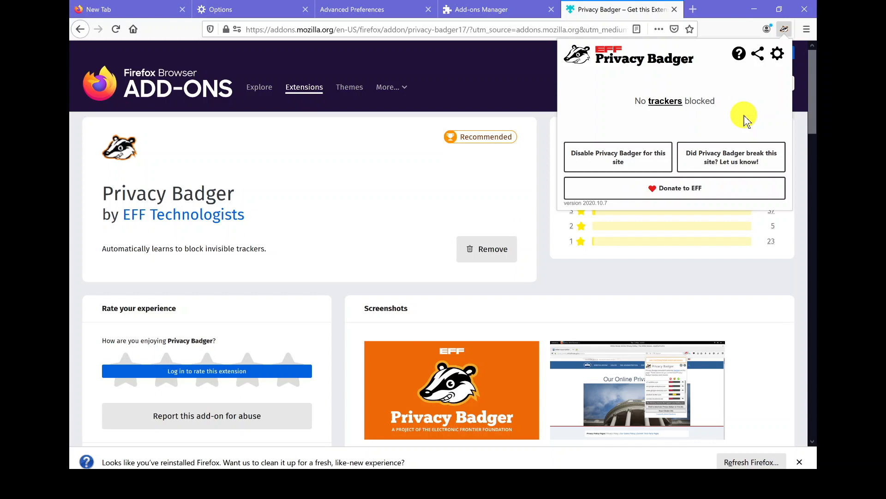
Return to the Add-ons Manager and search for "https everywhere"
{"action": "type", "text": "ht"}
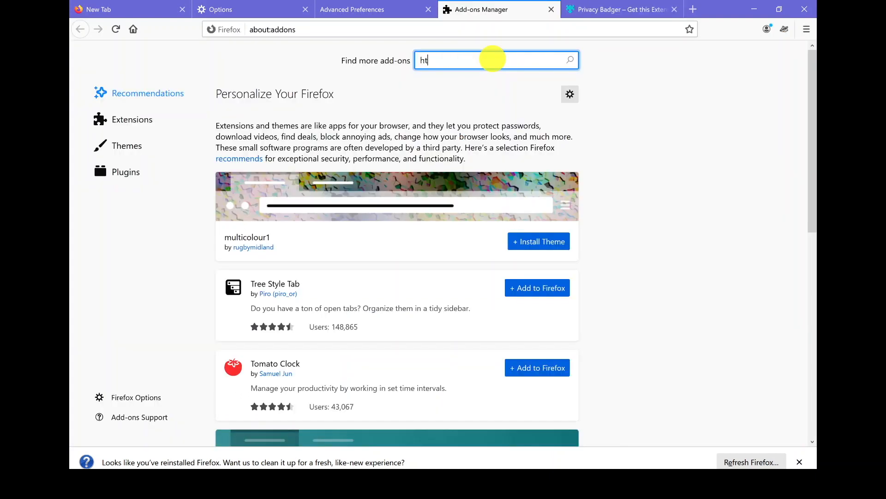
{"action": "type", "text": "tps everywhere"}
{"action": "key", "text": "Return"}
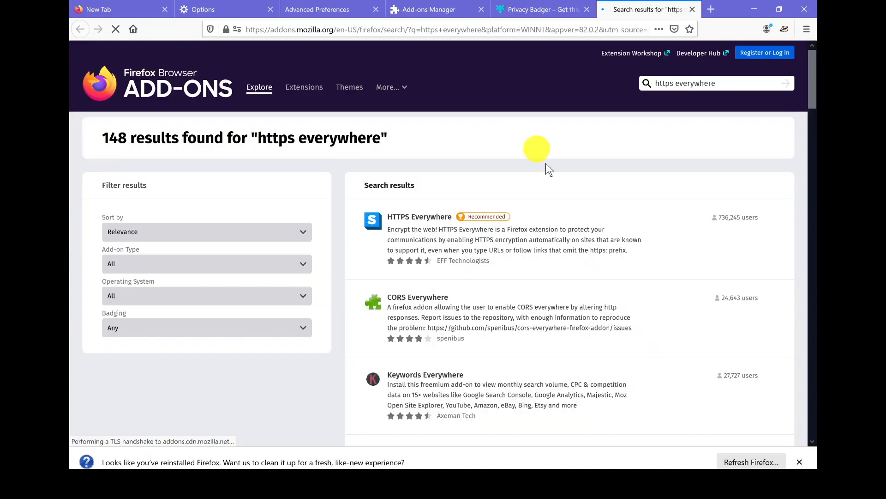
Open the HTTPS Everywhere add-on from the search results, install it, and dismiss the installation notice
{"action": "left_click", "coordinate": [423, 220]}
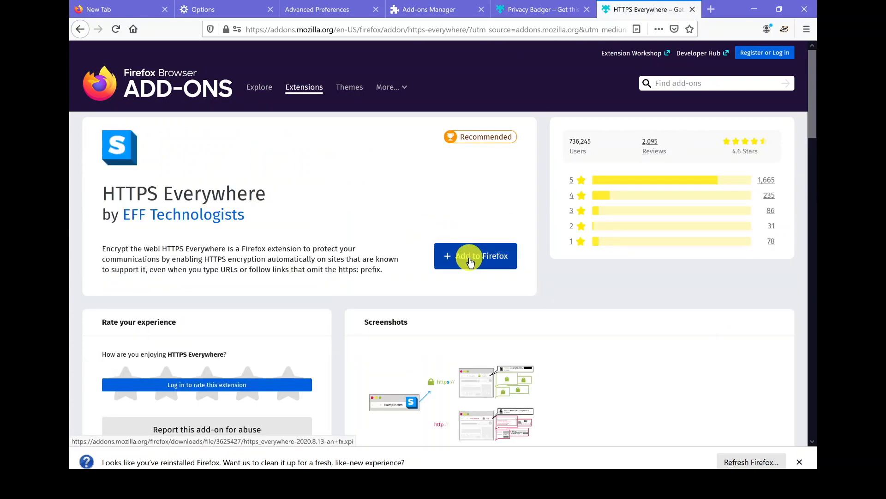
{"action": "left_click", "coordinate": [470, 259]}
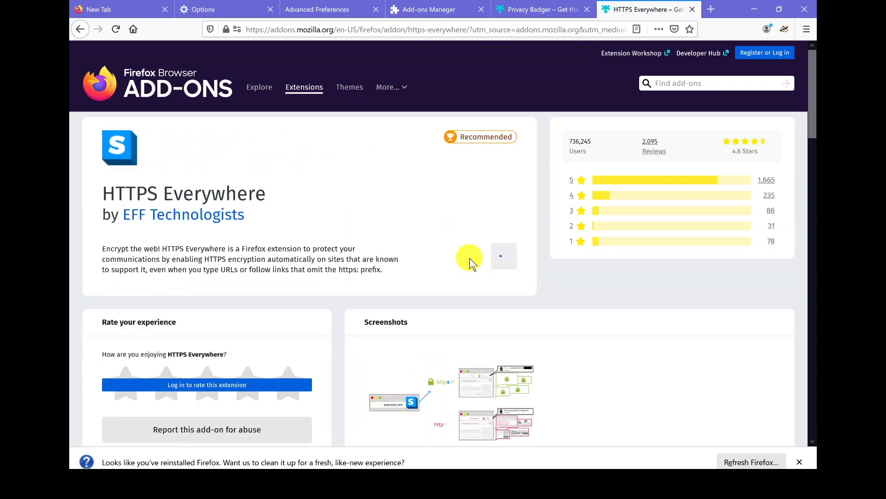
{"action": "left_click", "coordinate": [283, 126]}
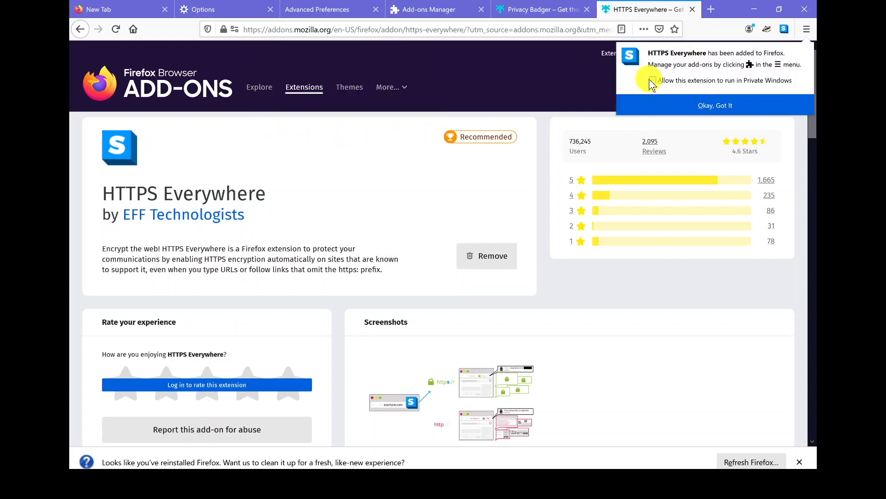
{"action": "left_click", "coordinate": [702, 103]}
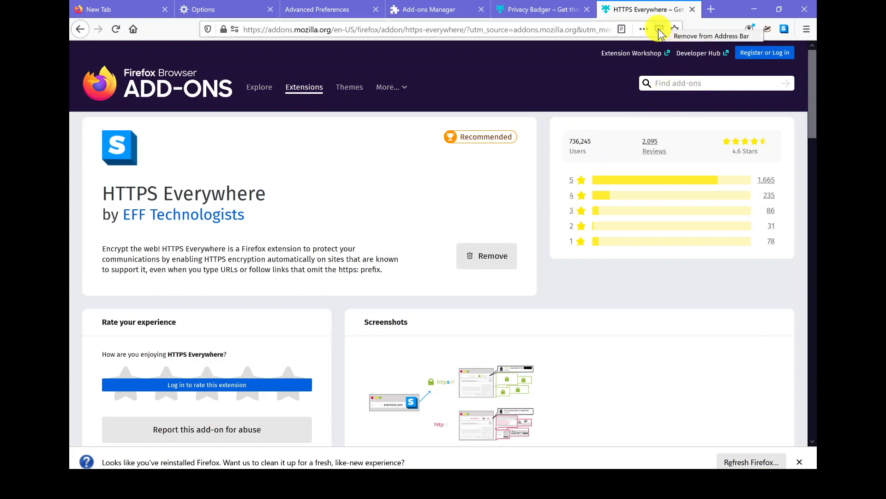
Remove the Pocket icon from the address bar and turn on Encrypt All Sites Eligible in HTTPS Everywhere
{"action": "left_click", "coordinate": [686, 36]}
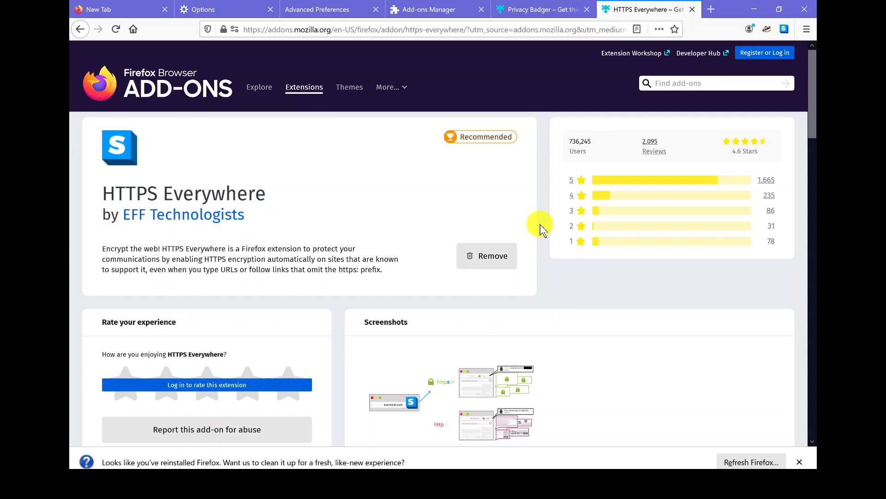
{"action": "left_click", "coordinate": [784, 29]}
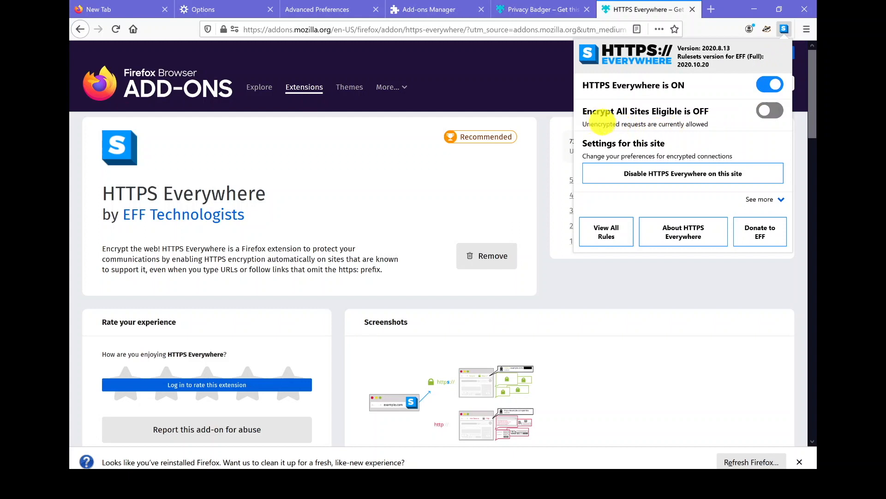
{"action": "left_click", "coordinate": [764, 114]}
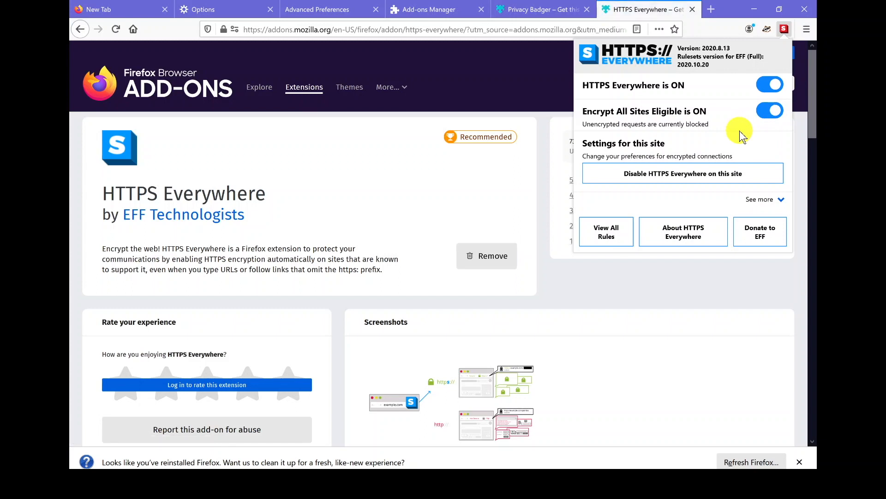
{"action": "left_click", "coordinate": [541, 198]}
Return to the Add-ons Manager and replace the previous search with "firefox multi account container"
{"action": "left_click", "coordinate": [447, 8]}
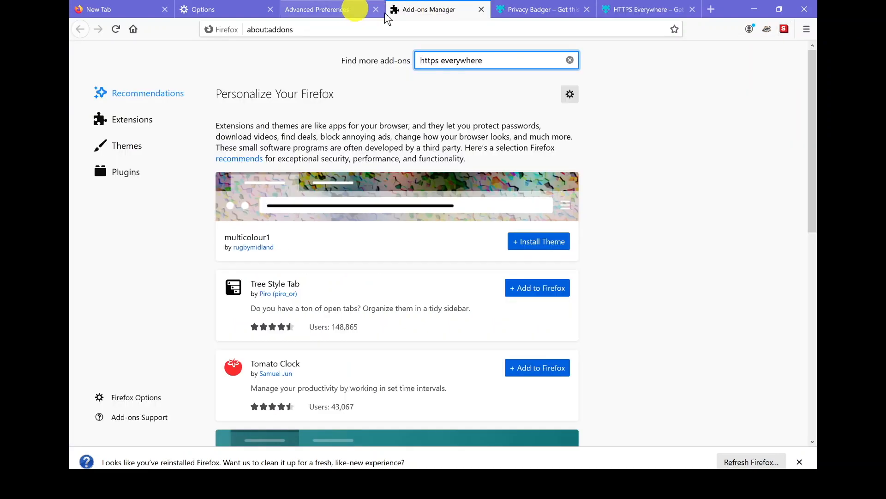
{"action": "left_click", "coordinate": [500, 57]}
{"action": "triple_click", "coordinate": [499, 57]}
{"action": "key", "text": "BackSpace"}
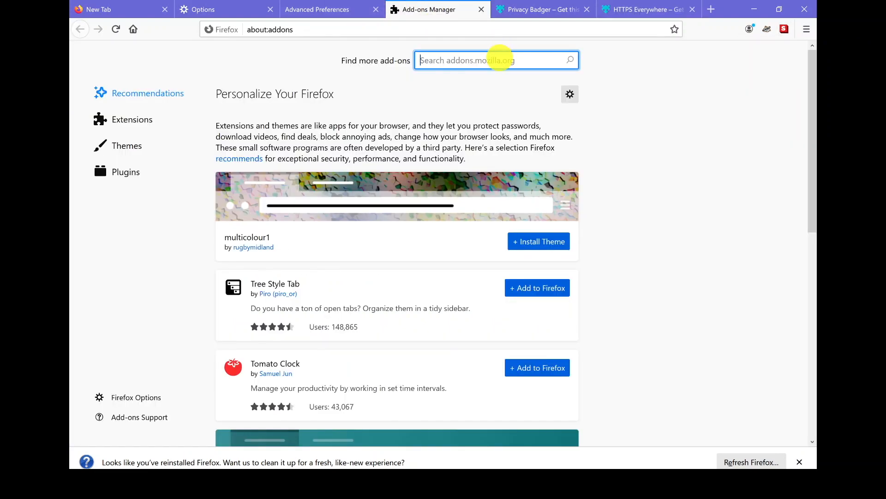
{"action": "type", "text": "firefox multi account container"}
{"action": "key", "text": "Return"}
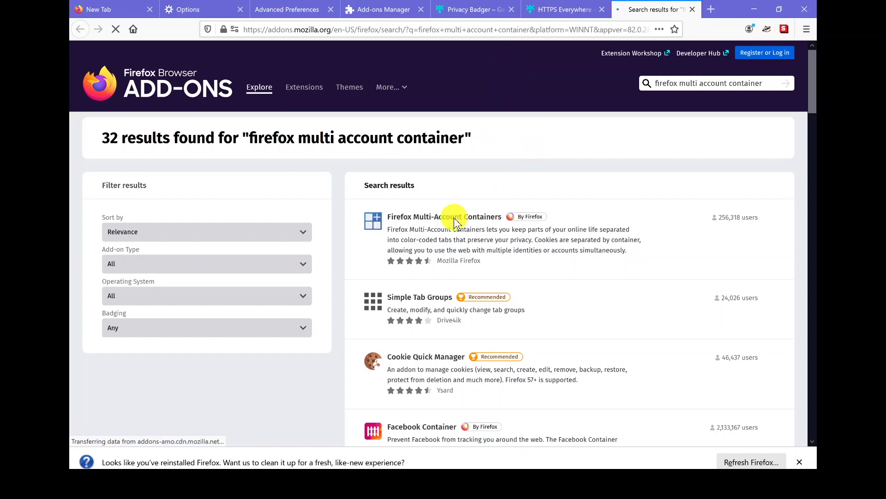
Open Firefox Multi-Account Containers from the search results, install the extension, and dismiss the installation notice
{"action": "left_click", "coordinate": [429, 217]}
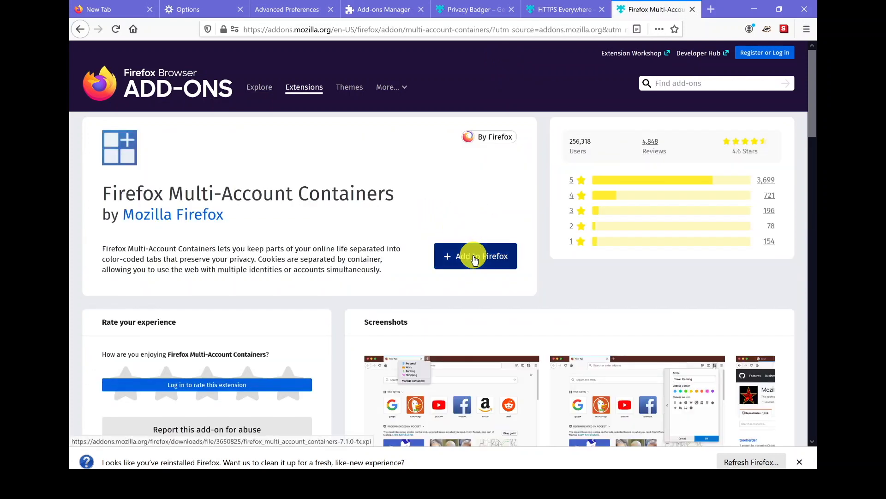
{"action": "left_click", "coordinate": [474, 258]}
{"action": "left_click", "coordinate": [278, 139]}
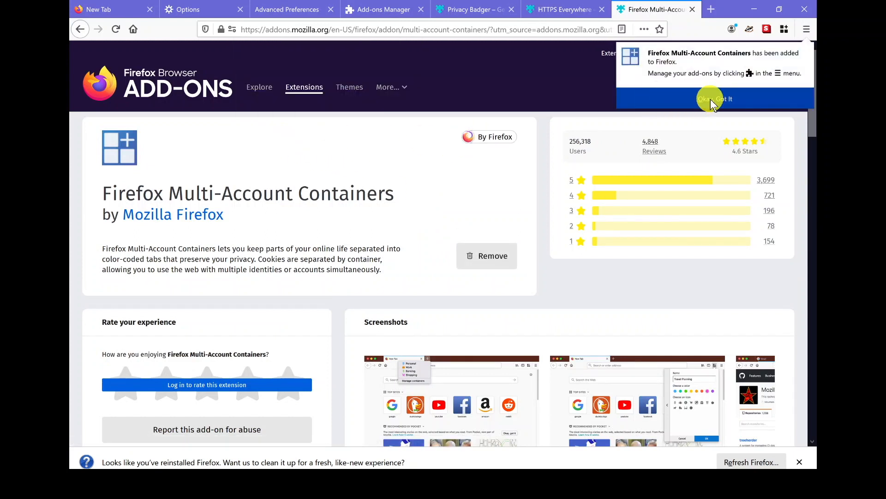
{"action": "left_click", "coordinate": [711, 100]}
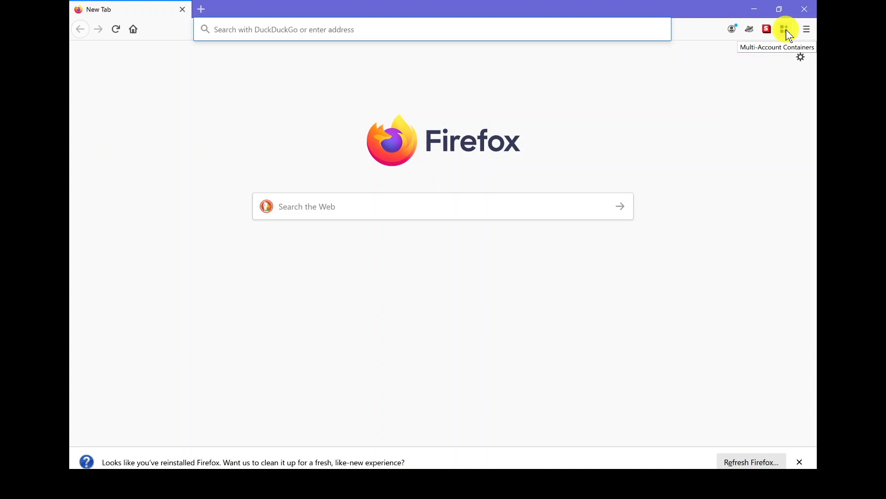
Go through the Multi-Account Containers introduction and decline container syncing
{"action": "left_click", "coordinate": [786, 30]}
{"action": "left_click", "coordinate": [692, 236]}
{"action": "left_click", "coordinate": [693, 238]}
{"action": "left_click", "coordinate": [693, 237]}
{"action": "left_click", "coordinate": [693, 238]}
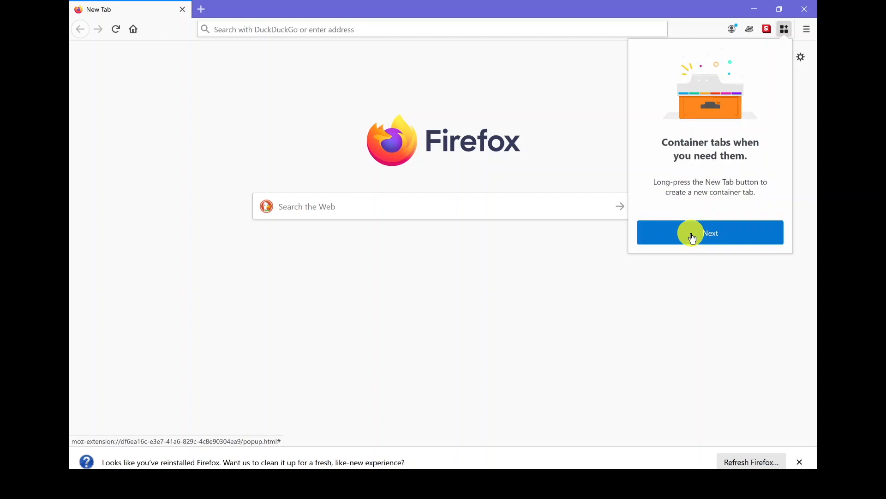
{"action": "left_click", "coordinate": [693, 237]}
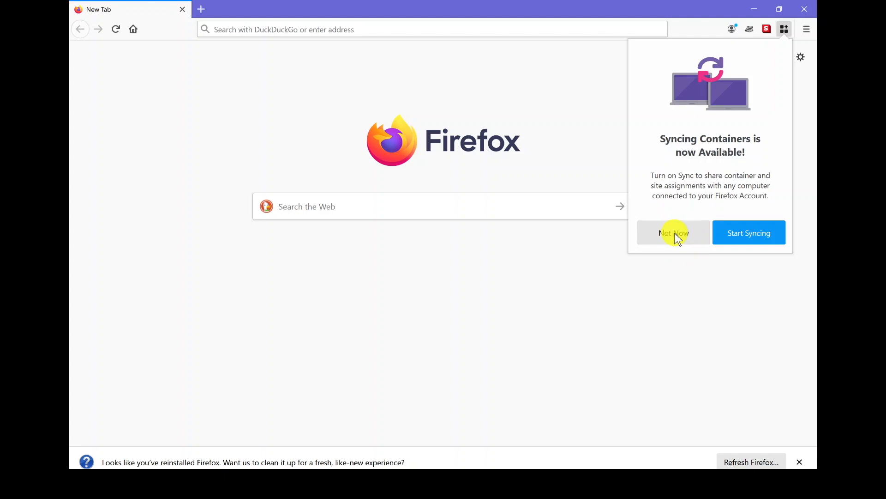
{"action": "left_click", "coordinate": [677, 236]}
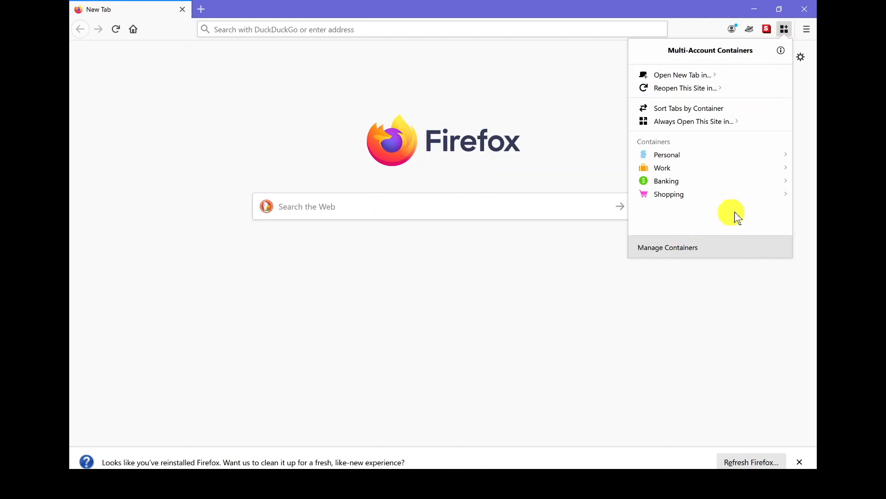
Open the container management list and delete the Personal container
{"action": "left_click", "coordinate": [675, 254]}
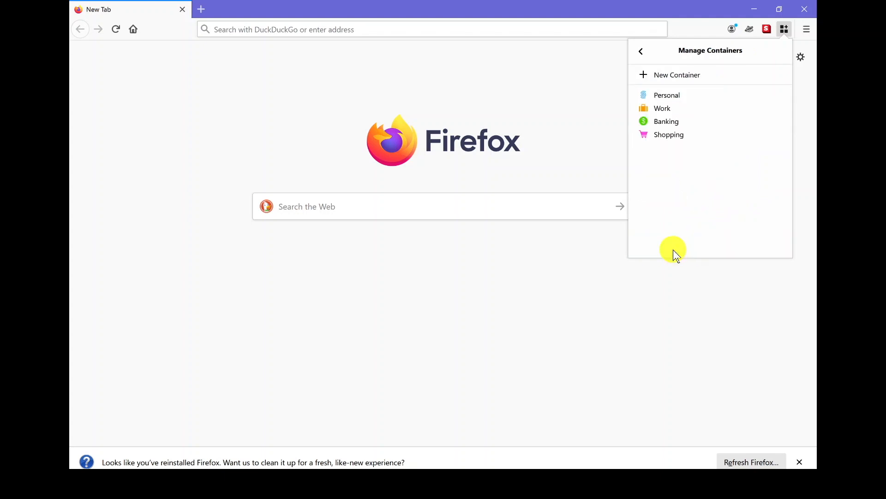
{"action": "left_click", "coordinate": [685, 75]}
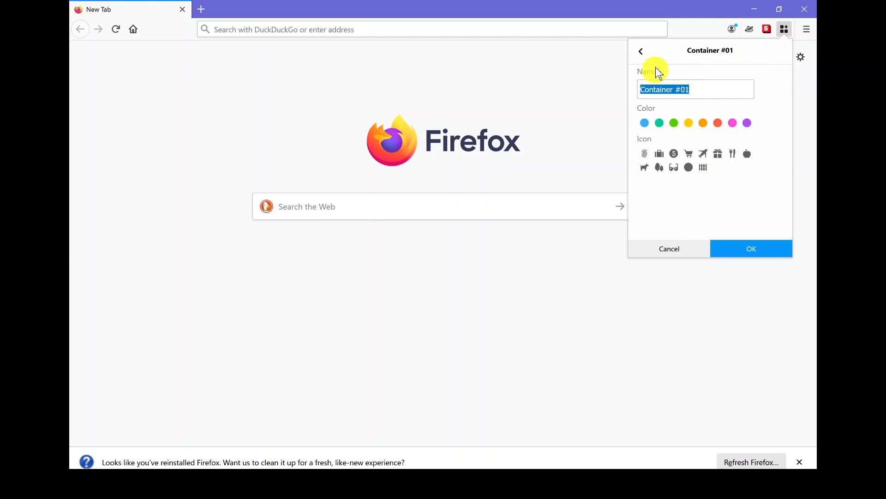
{"action": "left_click", "coordinate": [641, 52]}
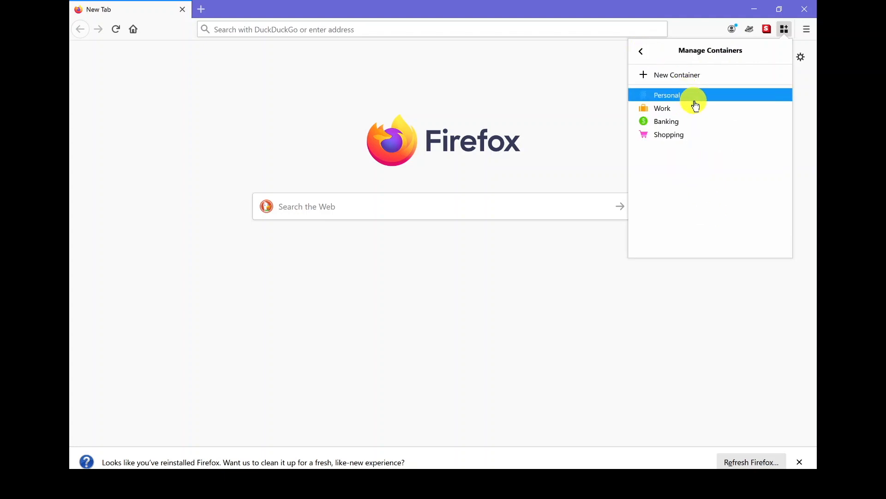
{"action": "left_click", "coordinate": [698, 104]}
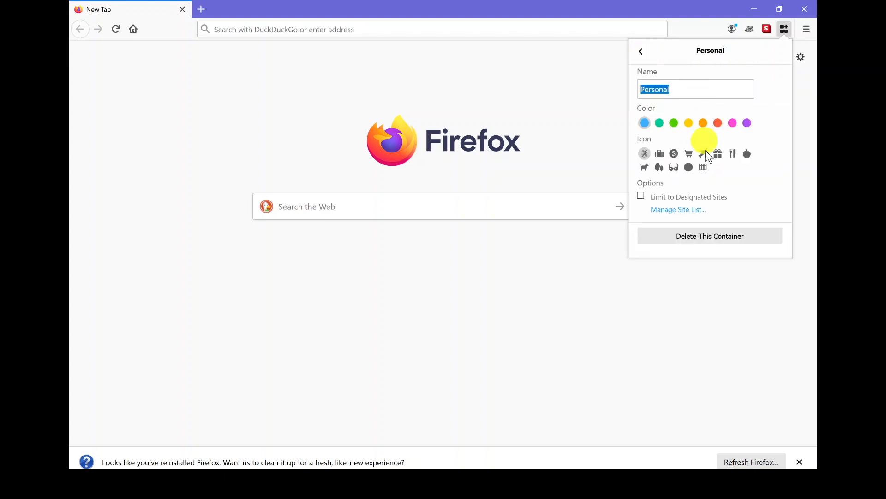
{"action": "left_click", "coordinate": [690, 237]}
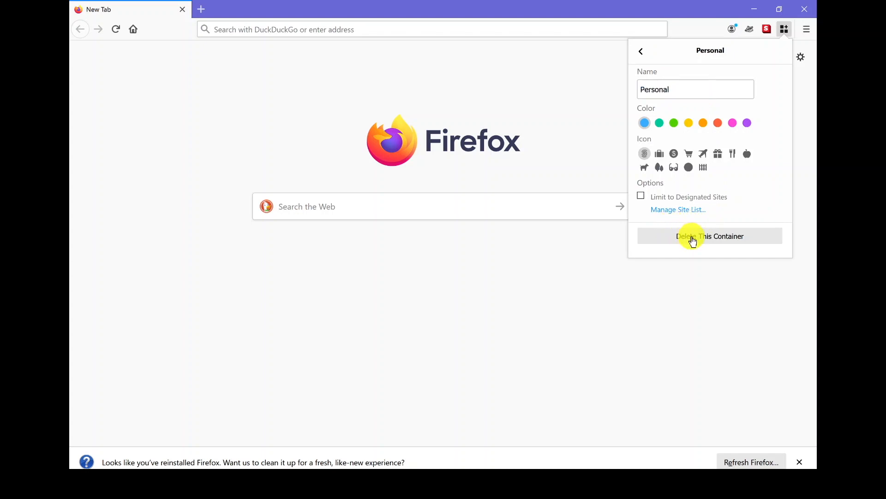
{"action": "left_click", "coordinate": [734, 251]}
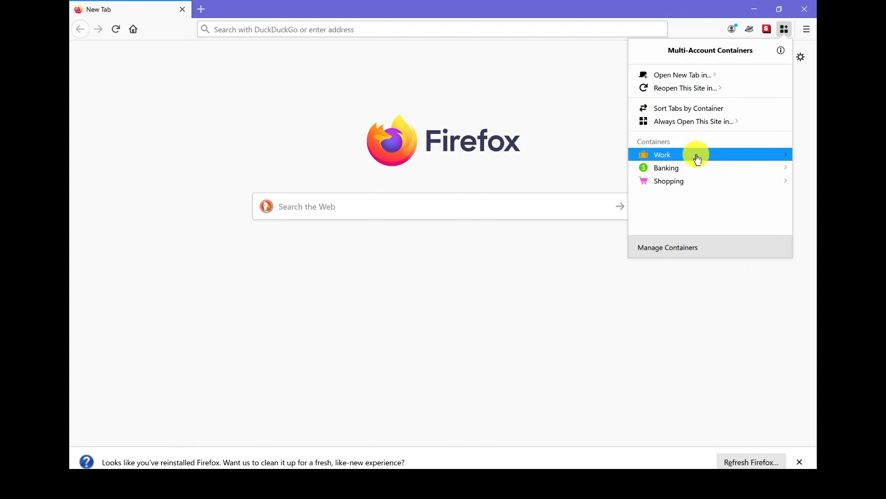
Create a new container named Facebook with the green color
{"action": "left_click", "coordinate": [681, 251]}
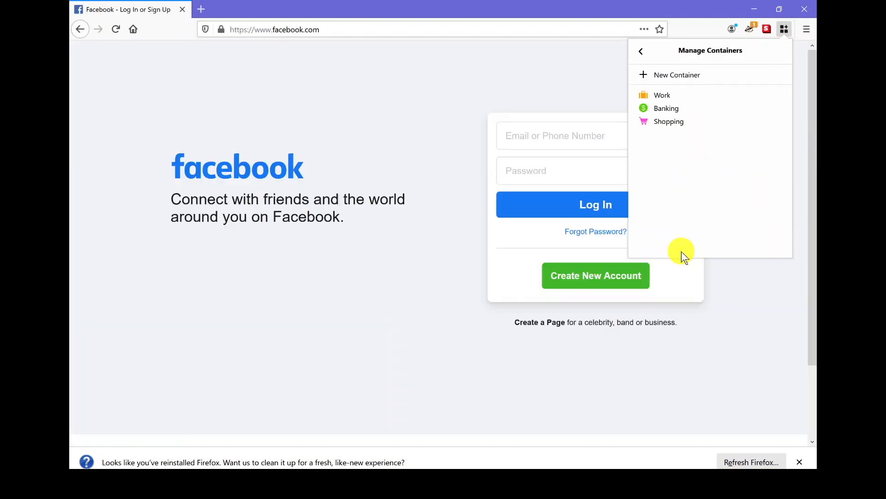
{"action": "left_click", "coordinate": [681, 75]}
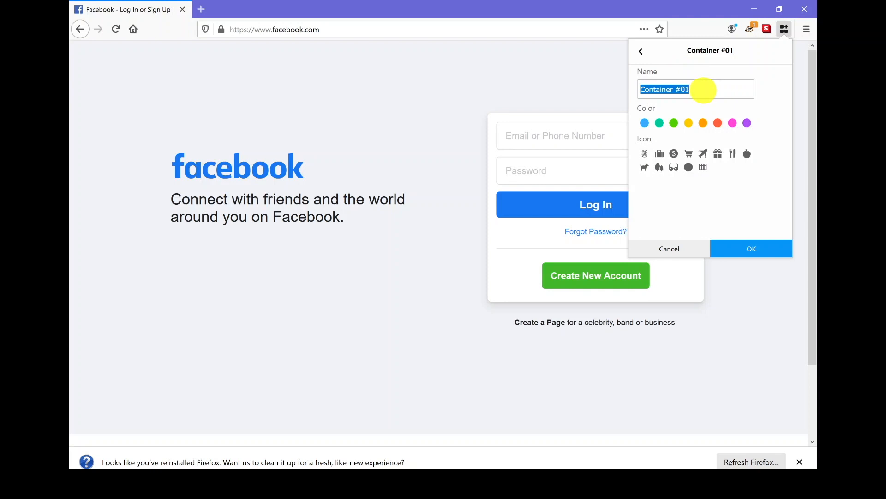
{"action": "key", "text": "BackSpace"}
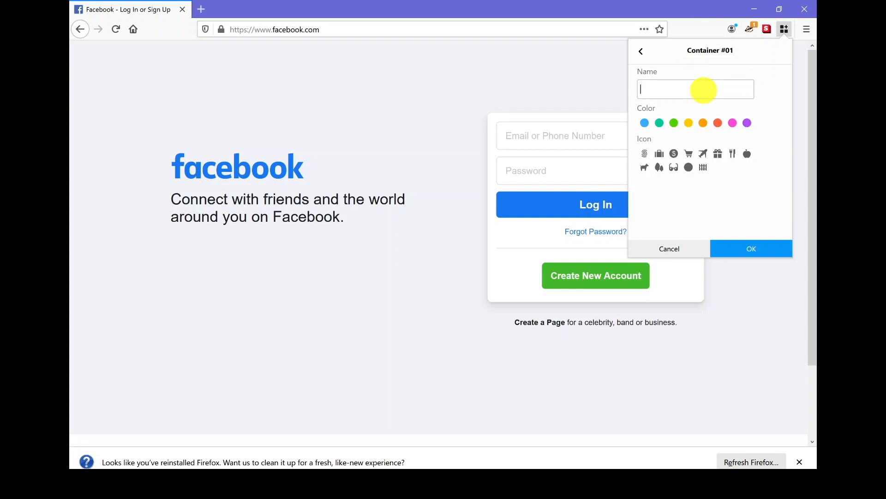
{"action": "type", "text": "Facebook"}
{"action": "left_click", "coordinate": [674, 124]}
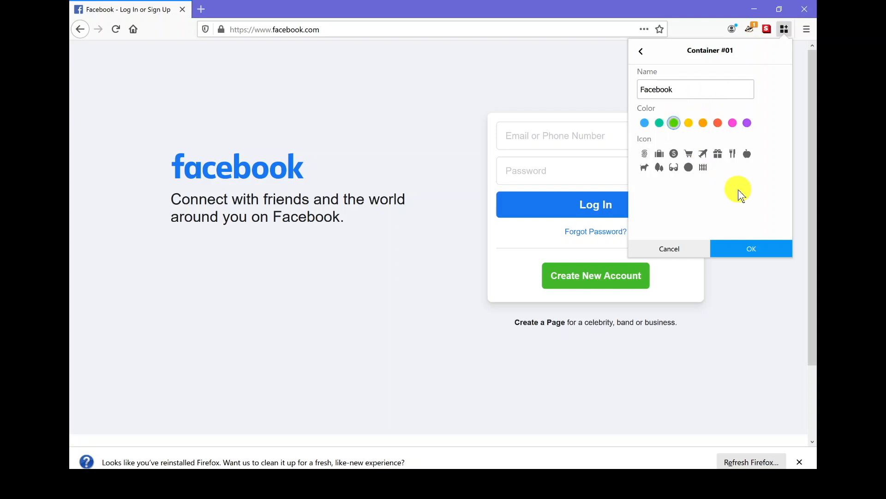
{"action": "left_click", "coordinate": [758, 250]}
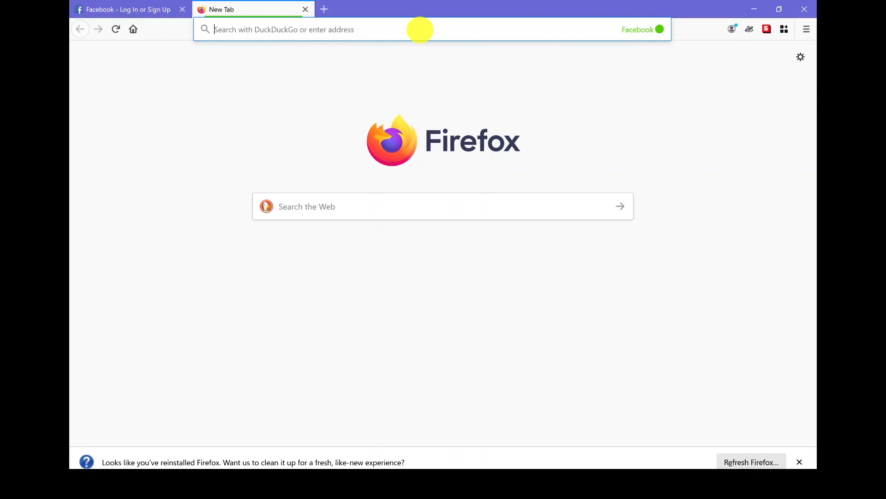
Load facebook.com in the Facebook container tab and open instagram.com in another new tab of the same container
{"action": "type", "text": "facebook.com/"}
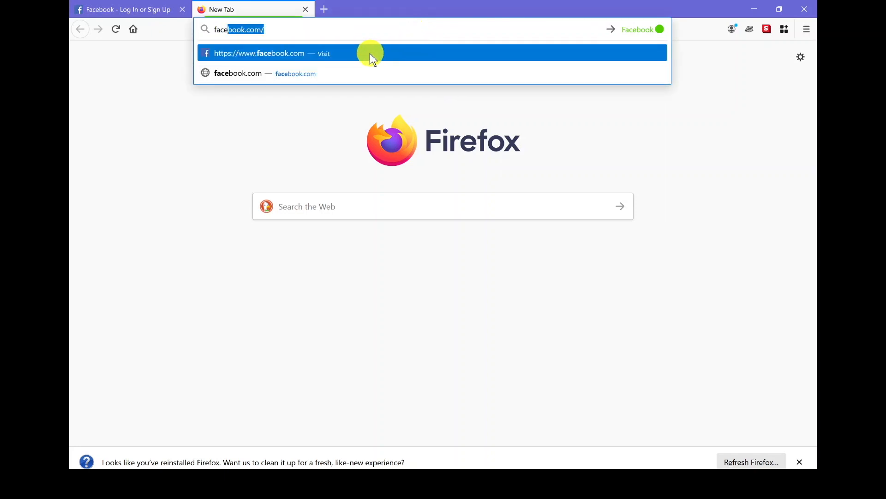
{"action": "left_click", "coordinate": [368, 54]}
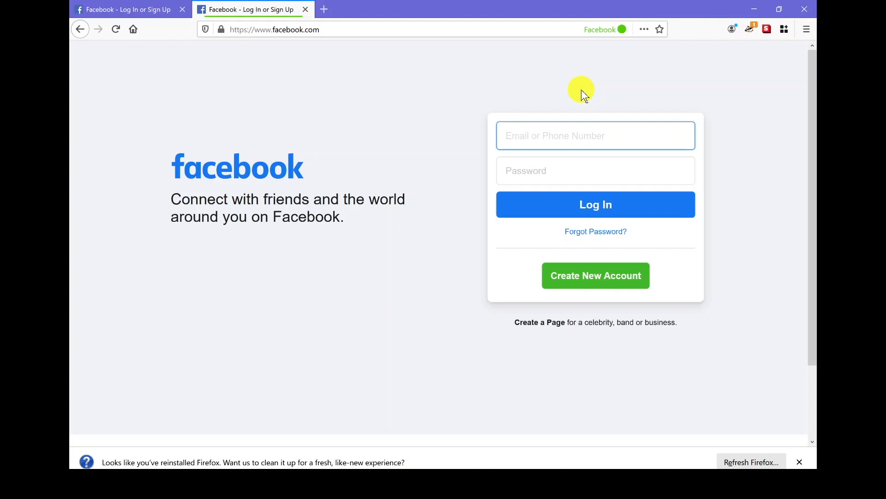
{"action": "left_click", "coordinate": [786, 29]}
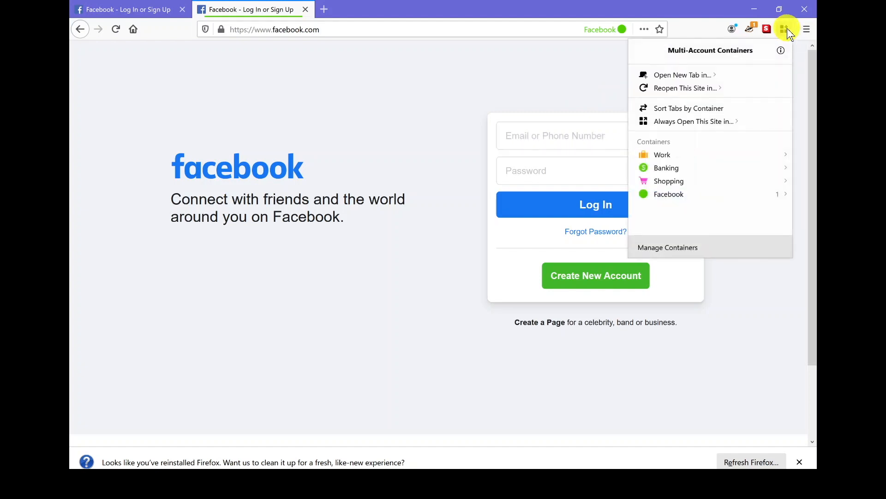
{"action": "left_click", "coordinate": [770, 194]}
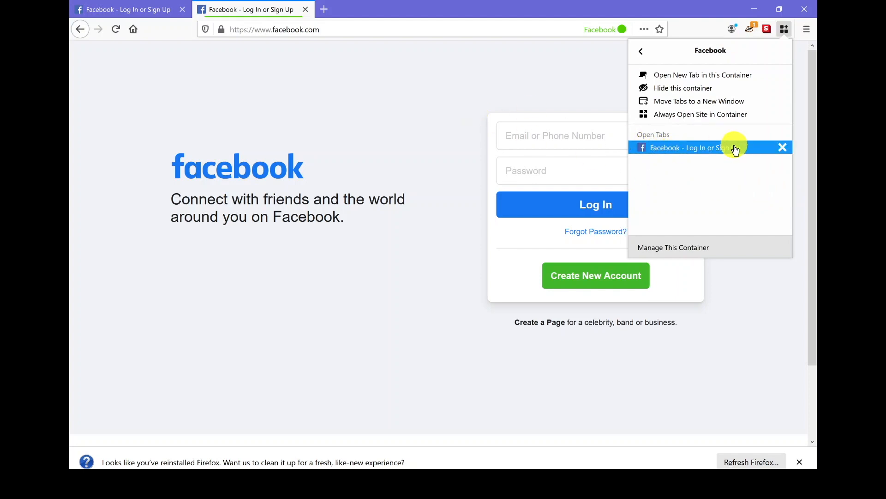
{"action": "left_click", "coordinate": [688, 75]}
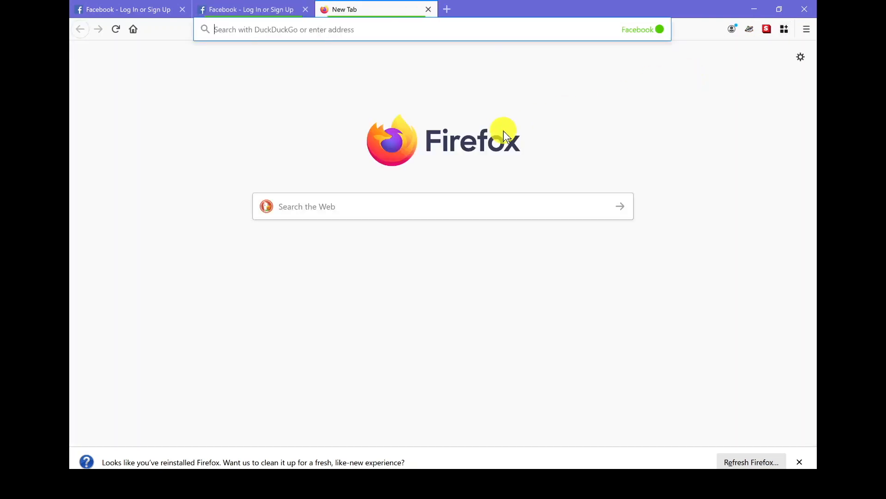
{"action": "left_click", "coordinate": [370, 31]}
{"action": "type", "text": "instagram.com/"}
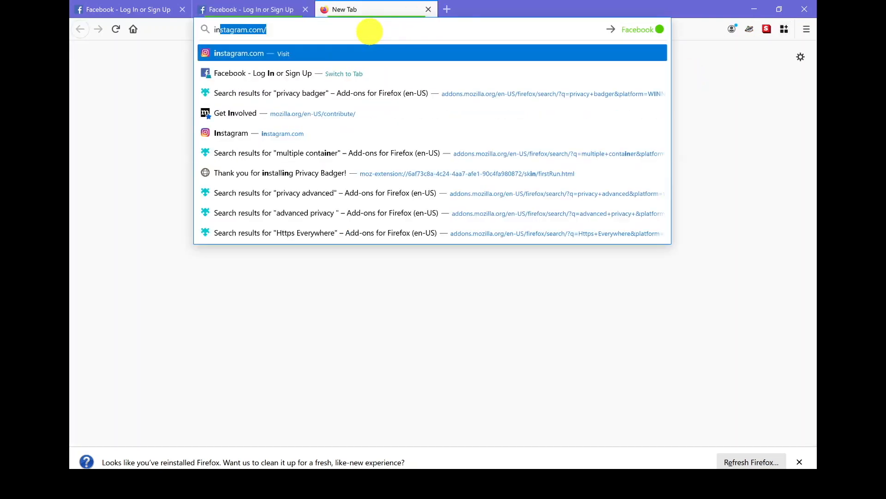
{"action": "left_click", "coordinate": [364, 53]}
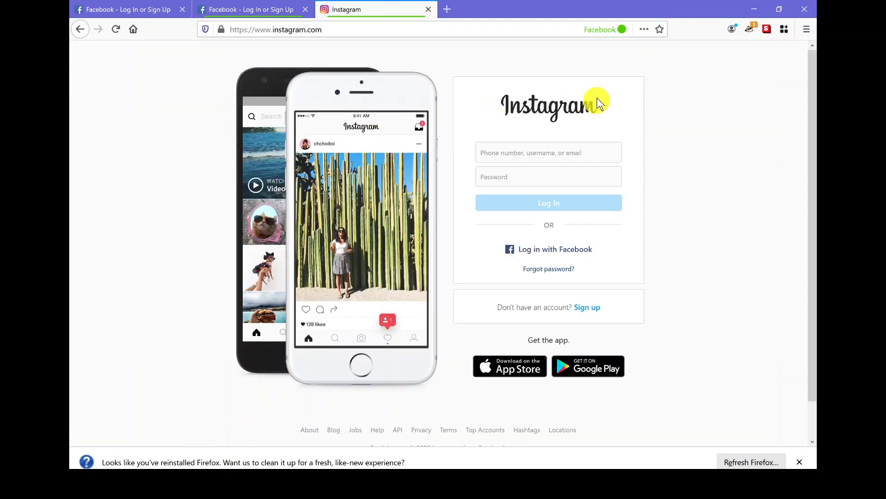
{"action": "left_click", "coordinate": [785, 29]}
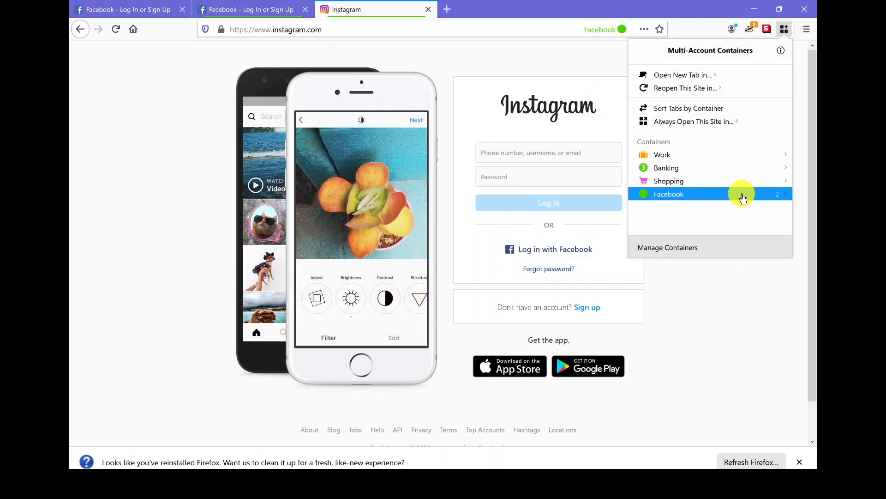
{"action": "left_click", "coordinate": [742, 196]}
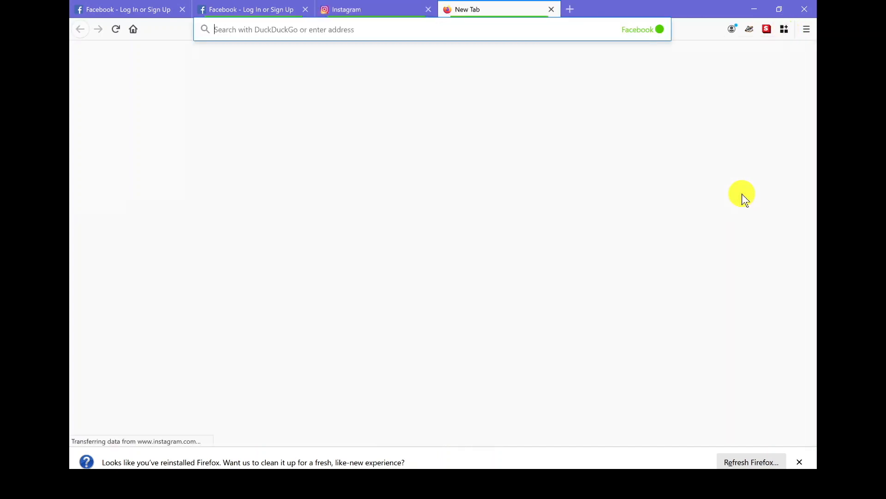
{"action": "left_click", "coordinate": [551, 9]}
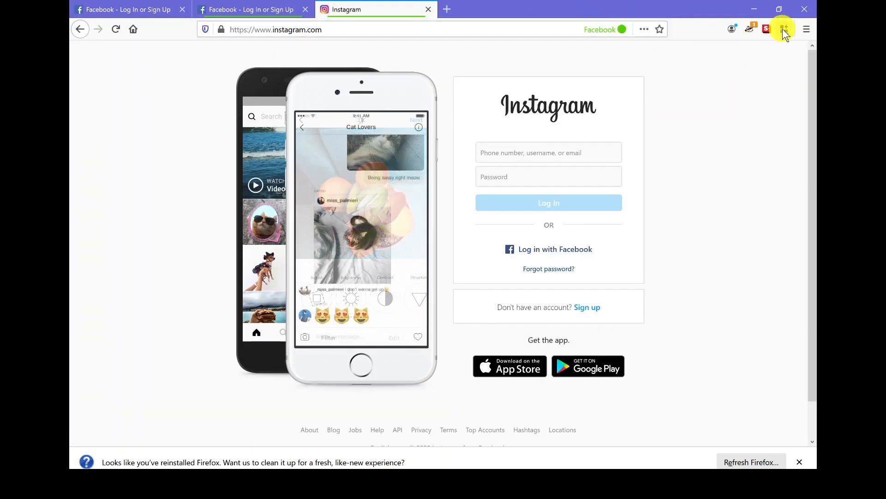
{"action": "left_click", "coordinate": [784, 29]}
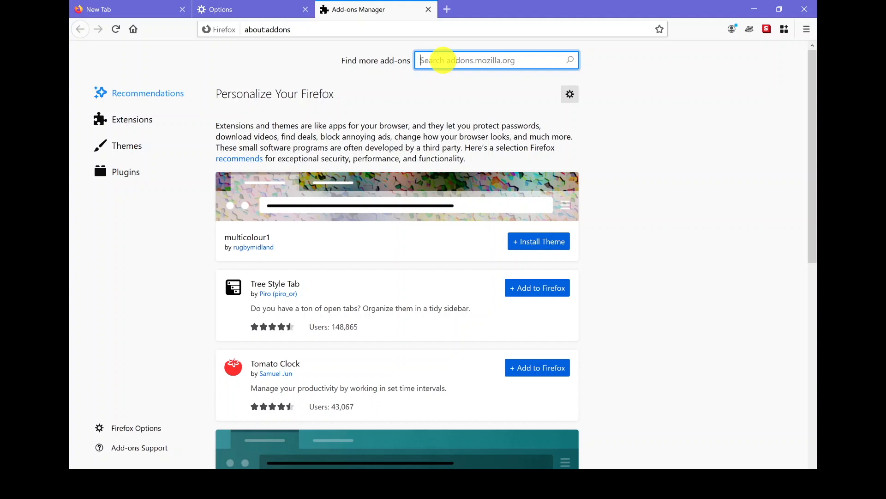
Search the add-ons for "ublock origin" and install the uBlock Origin extension, dismissing the installation notice
{"action": "type", "text": "ublock orgigin"}
{"action": "key", "text": "Return"}
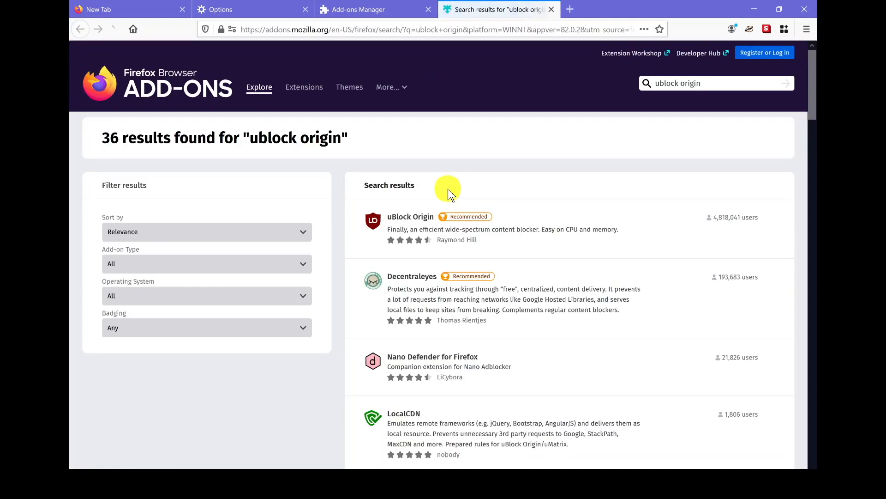
{"action": "left_click", "coordinate": [417, 215]}
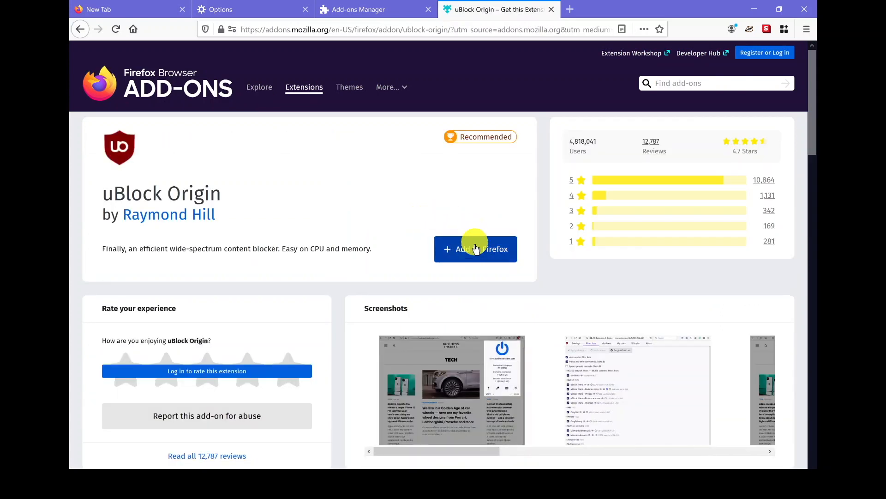
{"action": "left_click", "coordinate": [475, 251]}
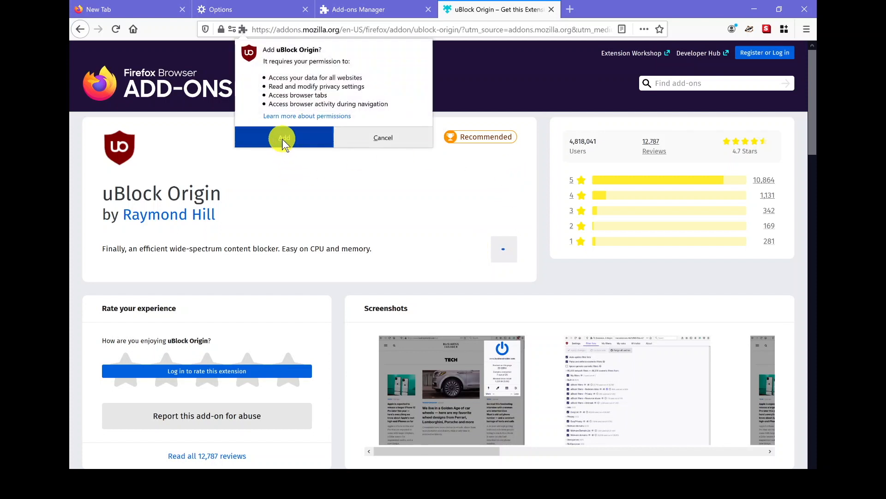
{"action": "left_click", "coordinate": [282, 139]}
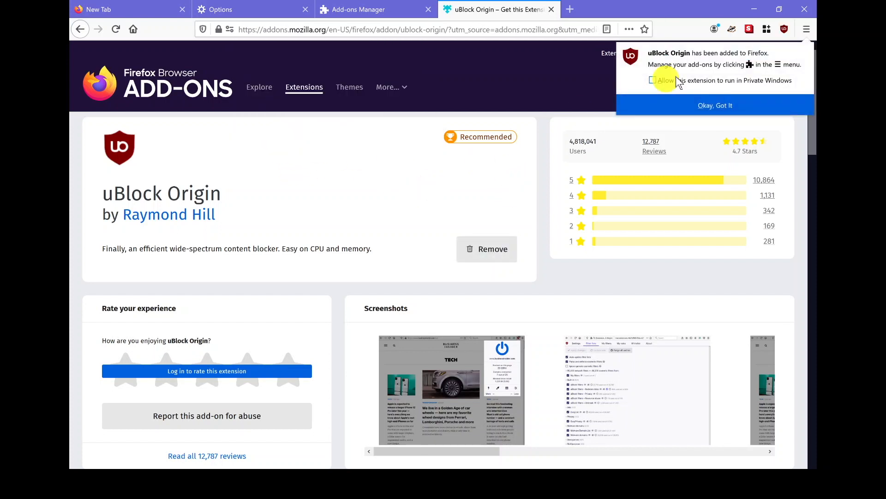
{"action": "left_click", "coordinate": [691, 100]}
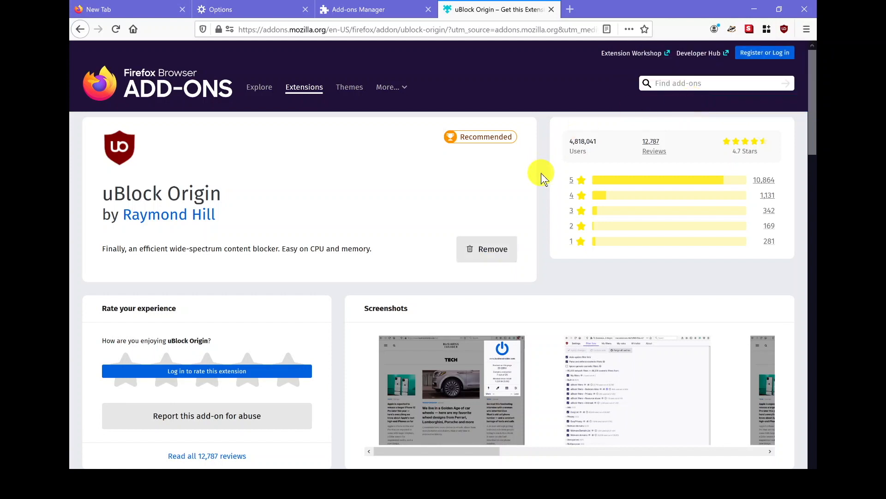